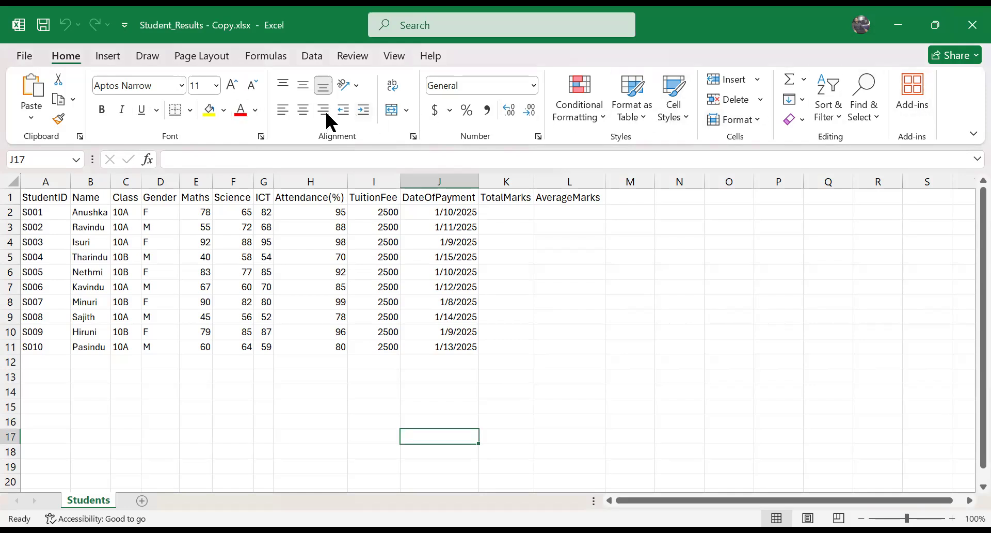
# Step: Try the full-screen ribbon display mode and temporarily reveal the hidden ribbon
pyautogui.click(971, 134)
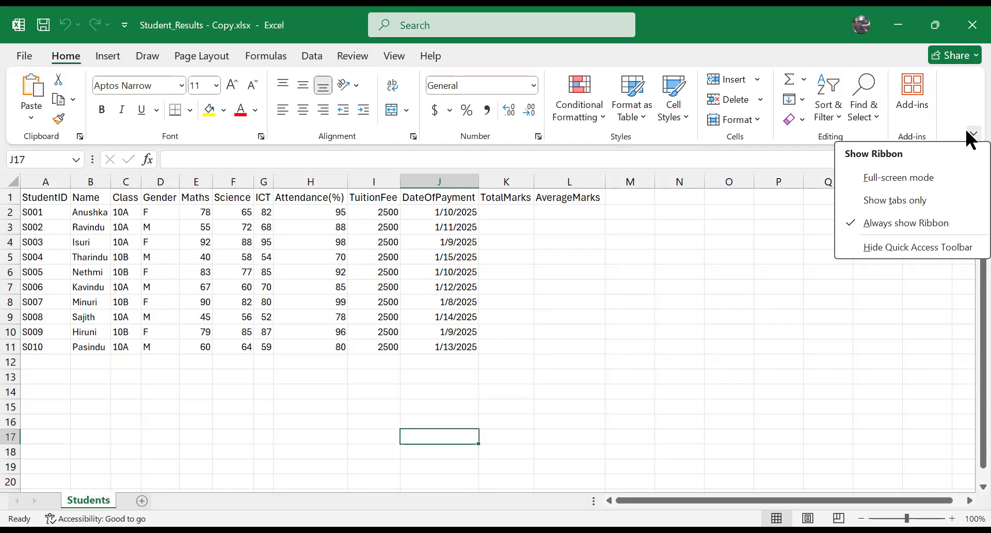
pyautogui.click(951, 177)
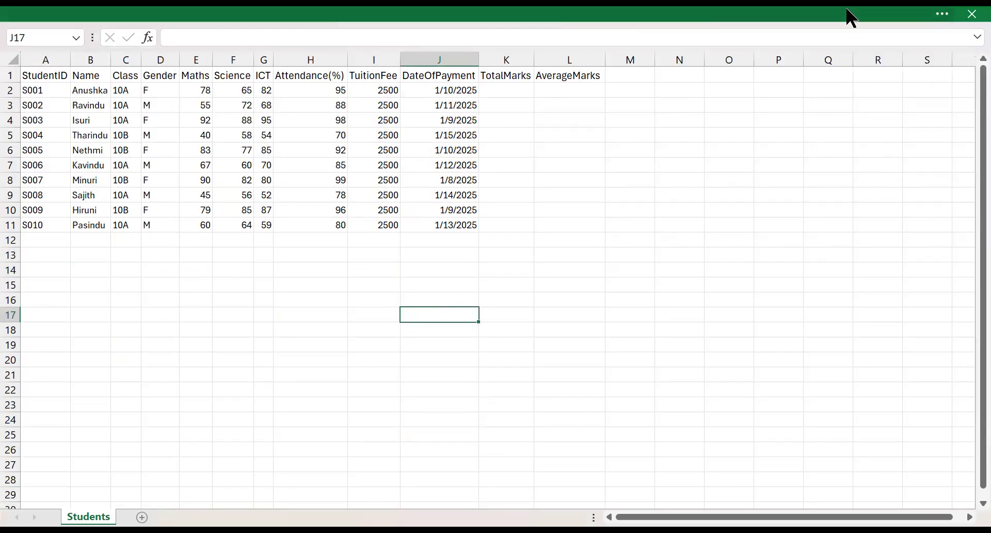
pyautogui.click(945, 15)
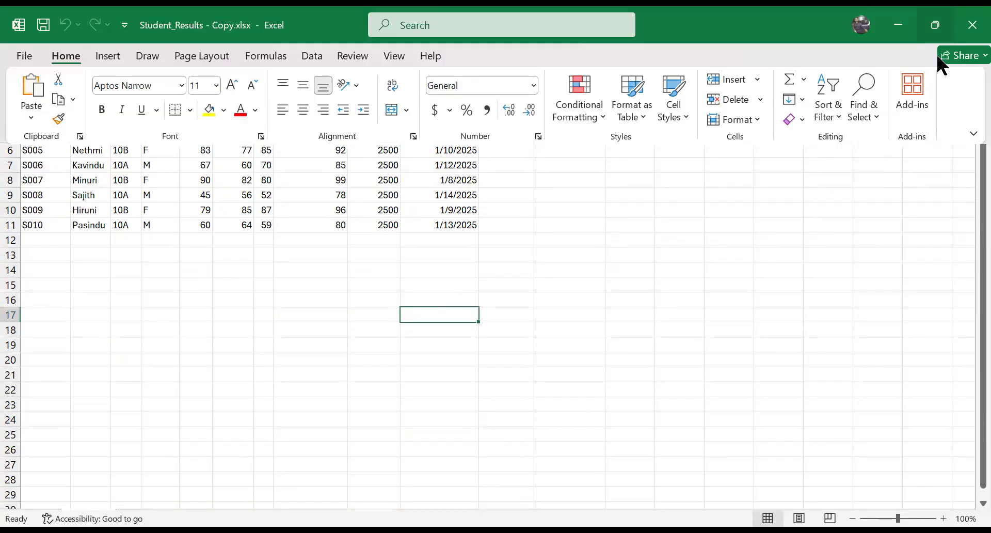
pyautogui.click(971, 135)
pyautogui.click(956, 170)
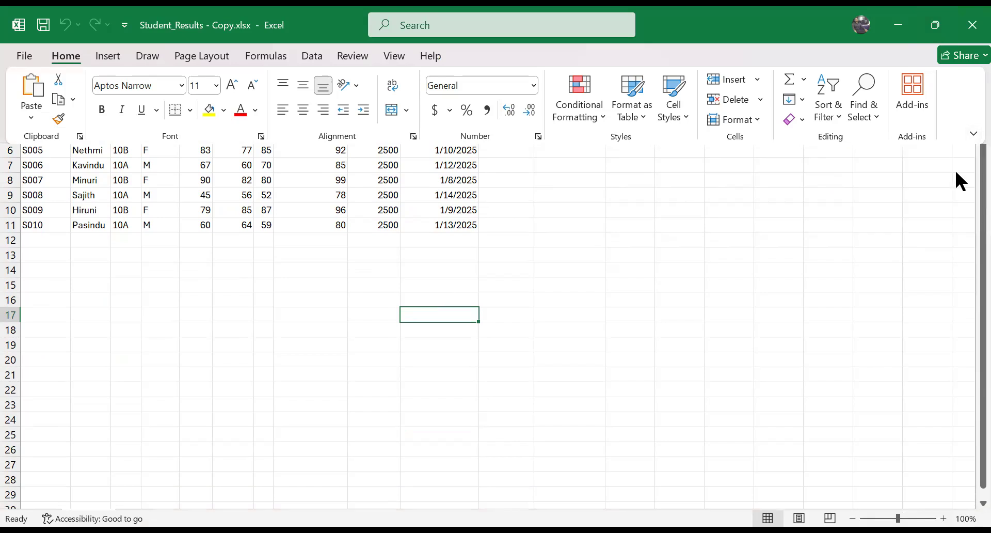
# Step: Try the tabs-only ribbon display with the Insert commands, and set the ribbon back to always shown
pyautogui.click(967, 135)
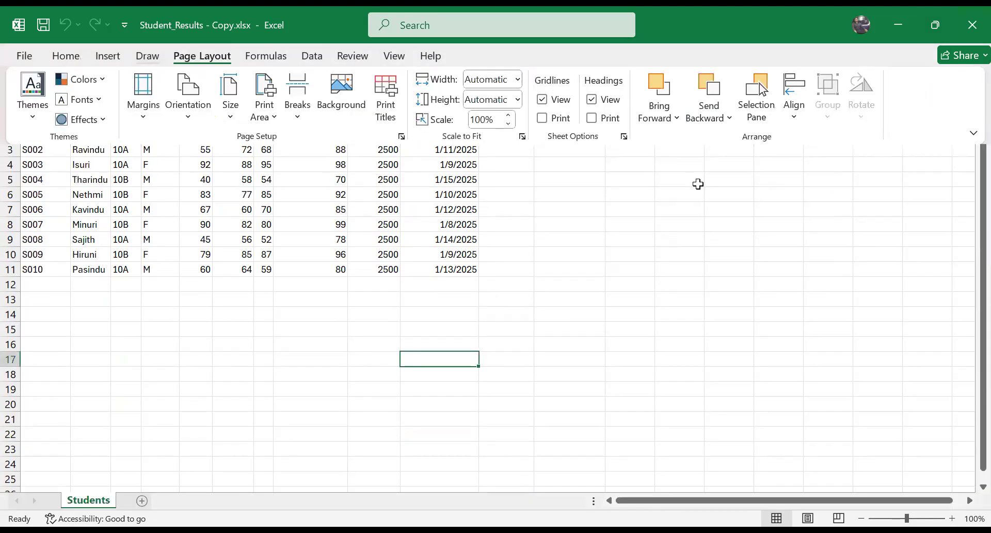
pyautogui.click(147, 55)
pyautogui.click(108, 55)
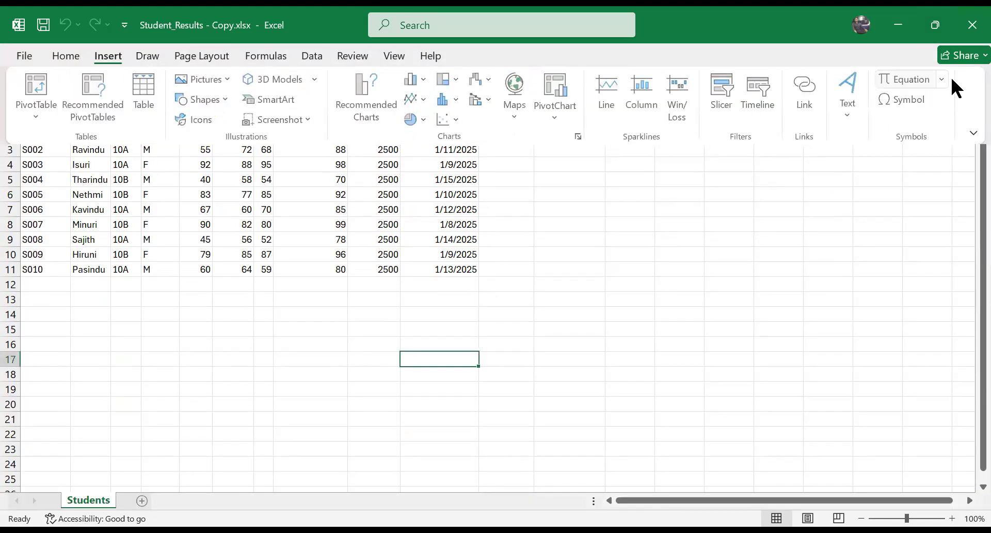
pyautogui.click(973, 132)
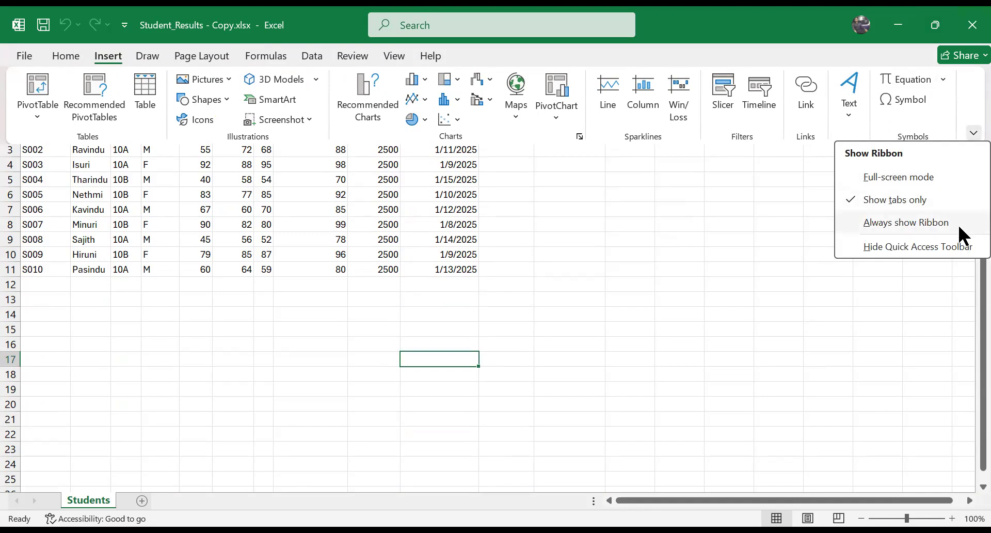
pyautogui.click(906, 223)
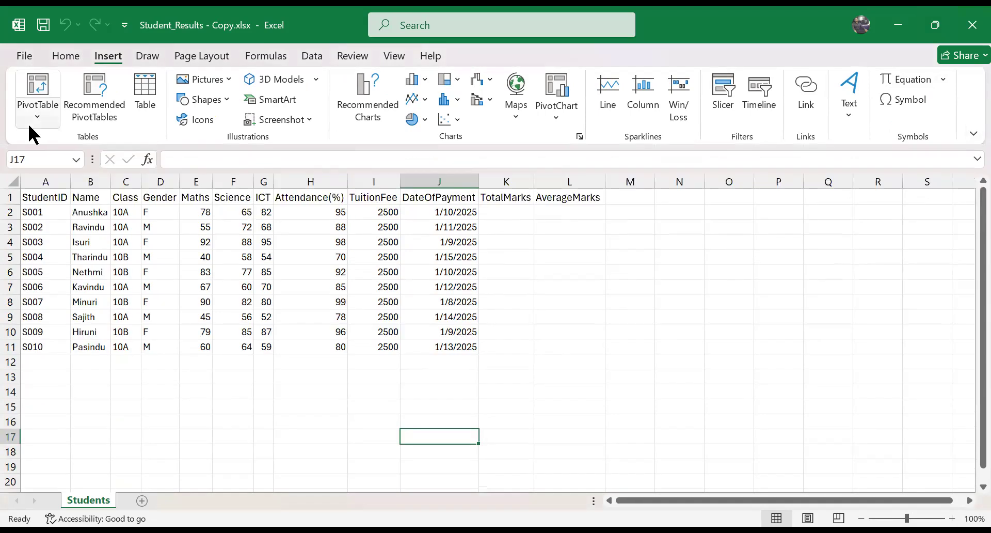
# Step: Hide the Quick Access Toolbar and bring it back
pyautogui.click(972, 134)
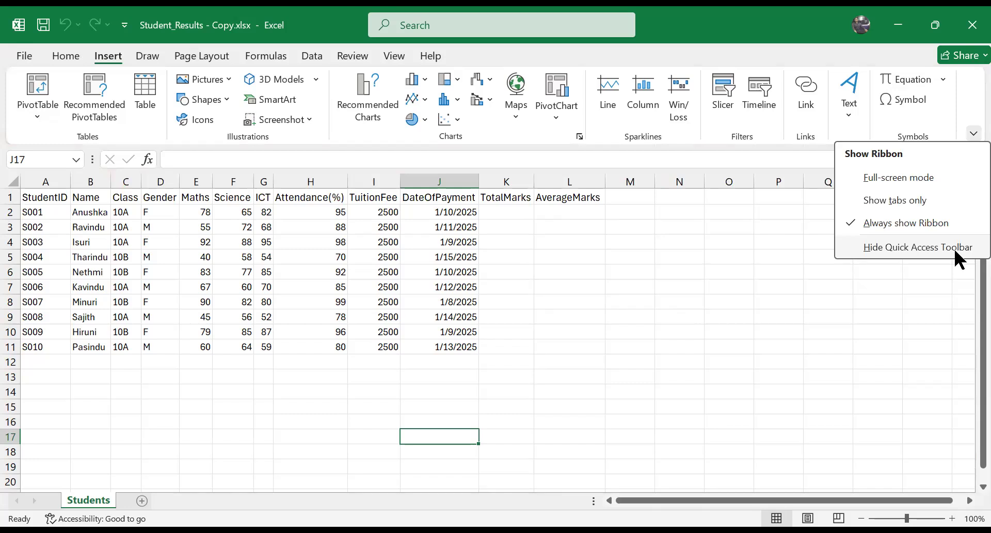
pyautogui.click(953, 247)
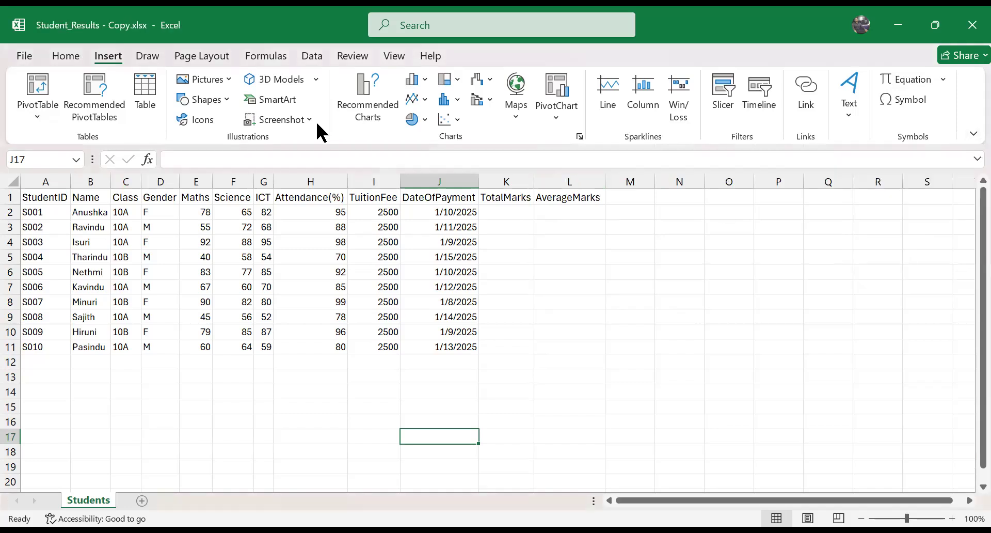
pyautogui.click(972, 134)
pyautogui.click(967, 247)
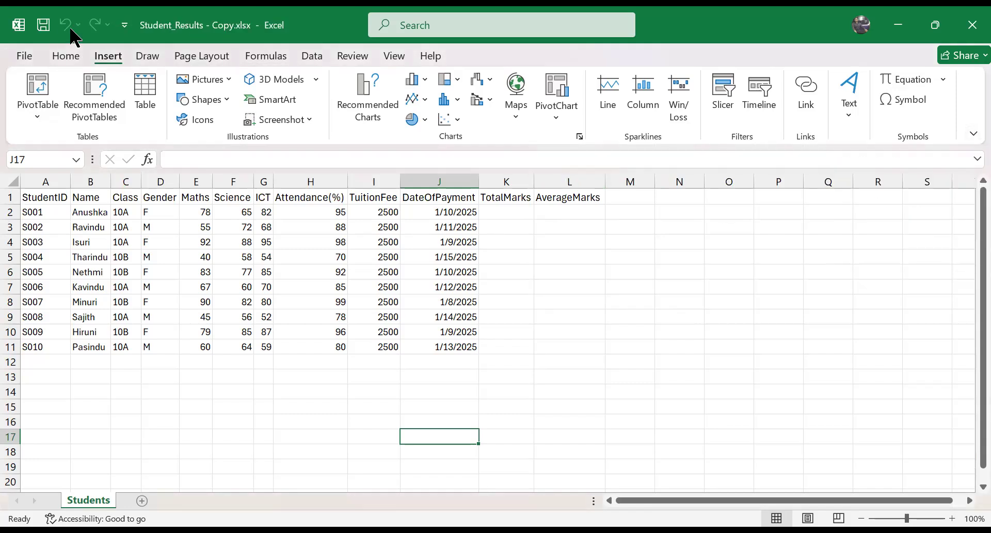
# Step: Examine the Quick Access Toolbar customization choices, window control options and ribbon display options
pyautogui.click(126, 29)
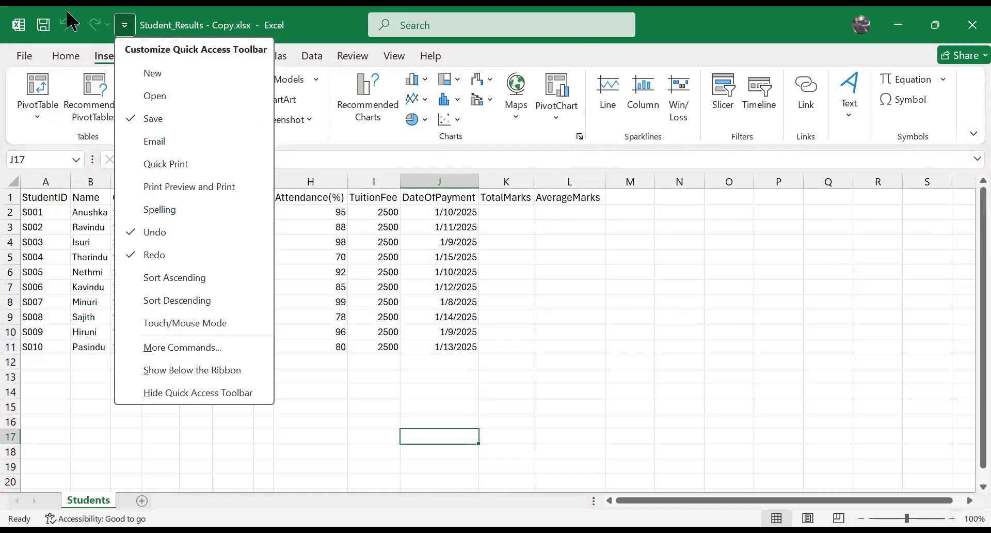
pyautogui.click(19, 26)
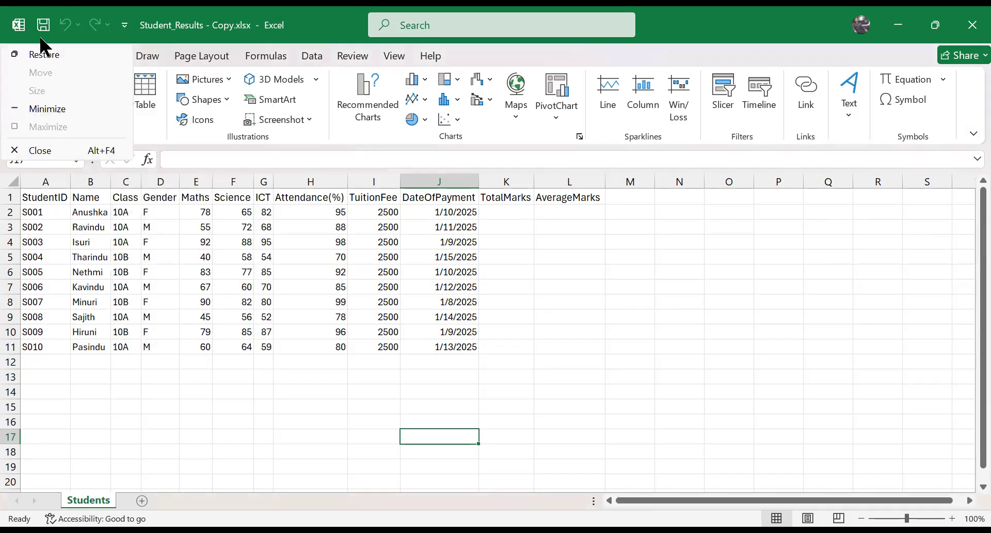
pyautogui.click(971, 134)
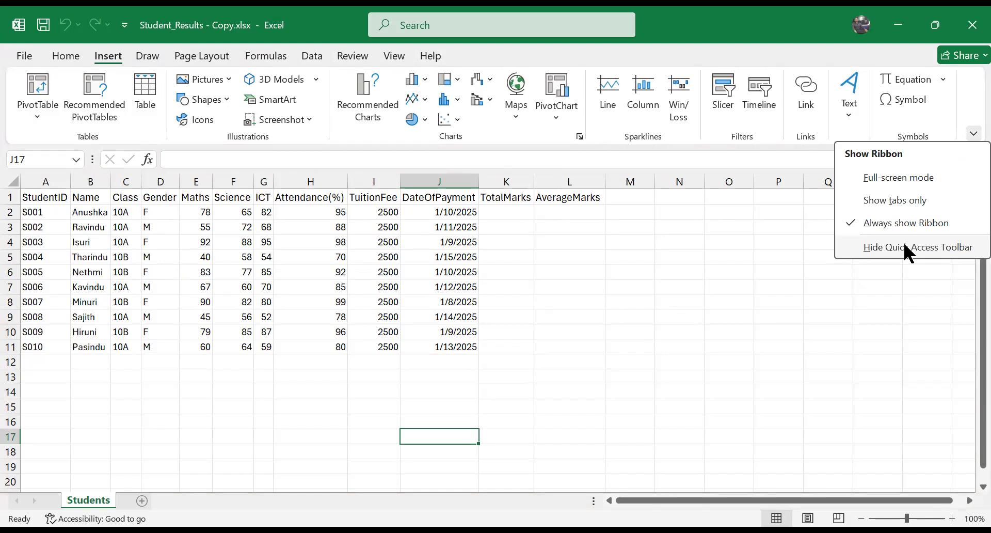
pyautogui.click(762, 19)
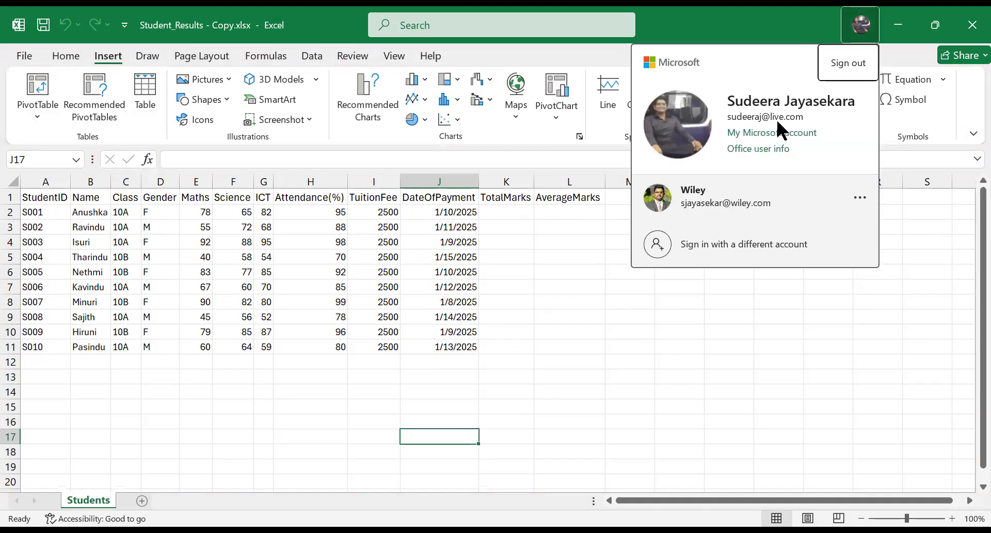
# Step: View the File backstage page and return to the worksheet with the Home commands displayed
pyautogui.click(25, 55)
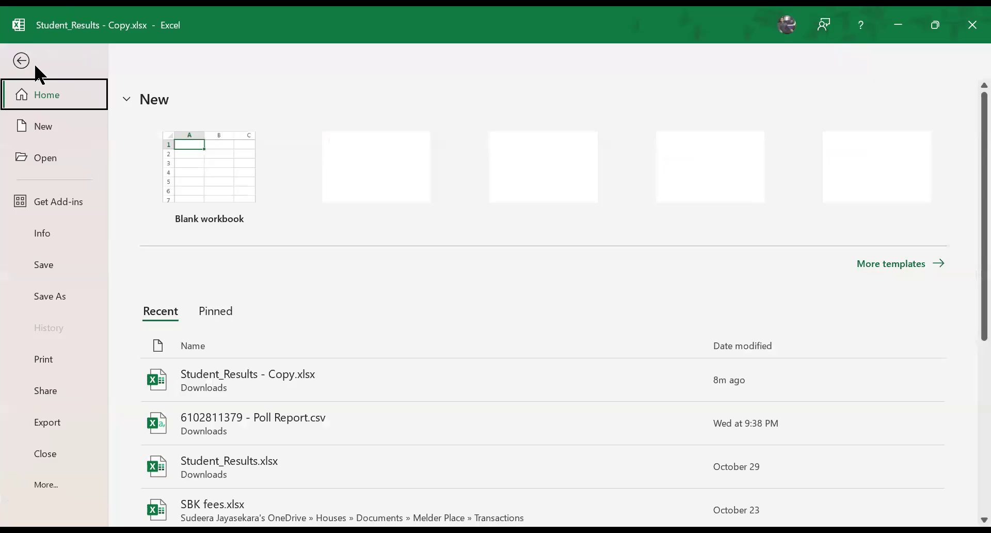
pyautogui.click(22, 61)
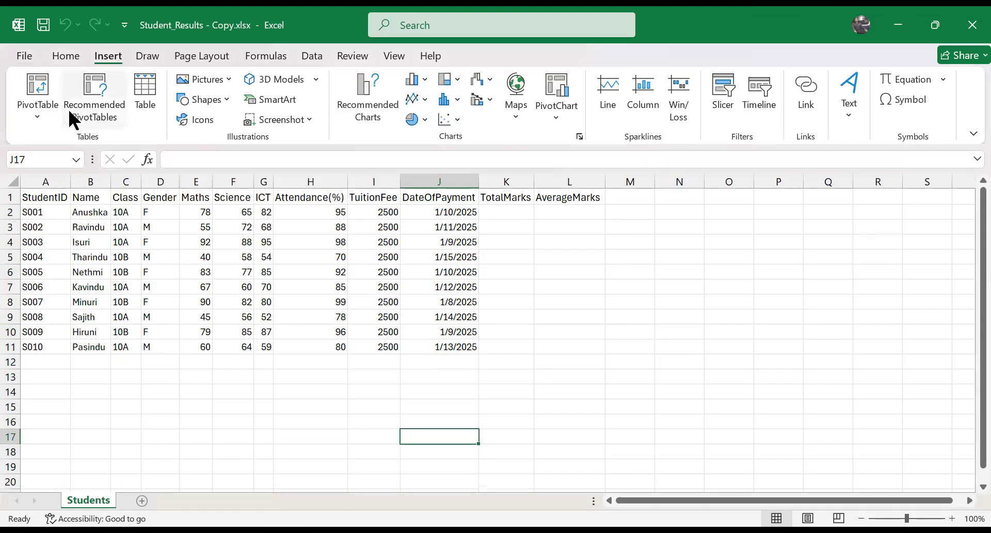
pyautogui.click(74, 58)
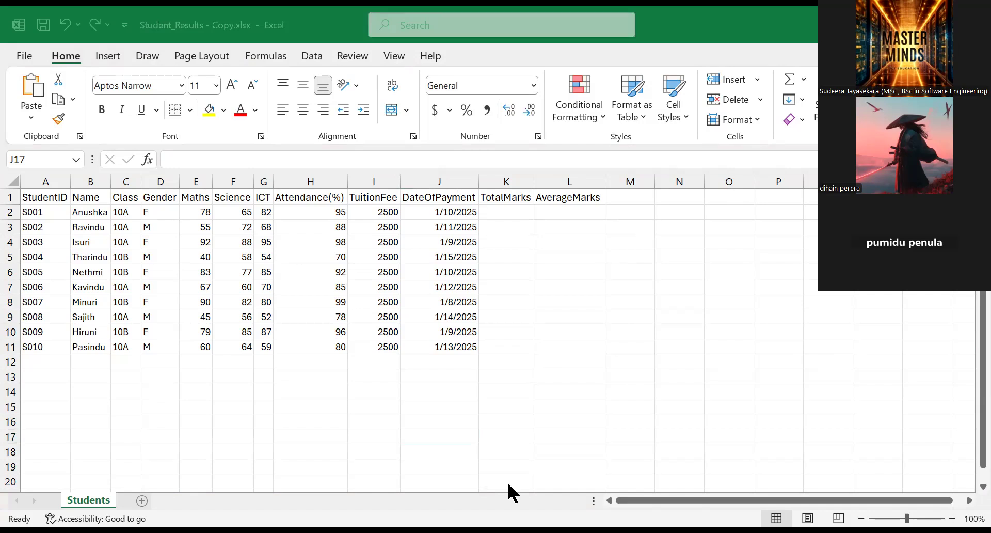
# Step: Inspect cells E10 and H9, checking their contents in the formula bar and their addresses in the Name Box
pyautogui.click(196, 331)
pyautogui.click(190, 160)
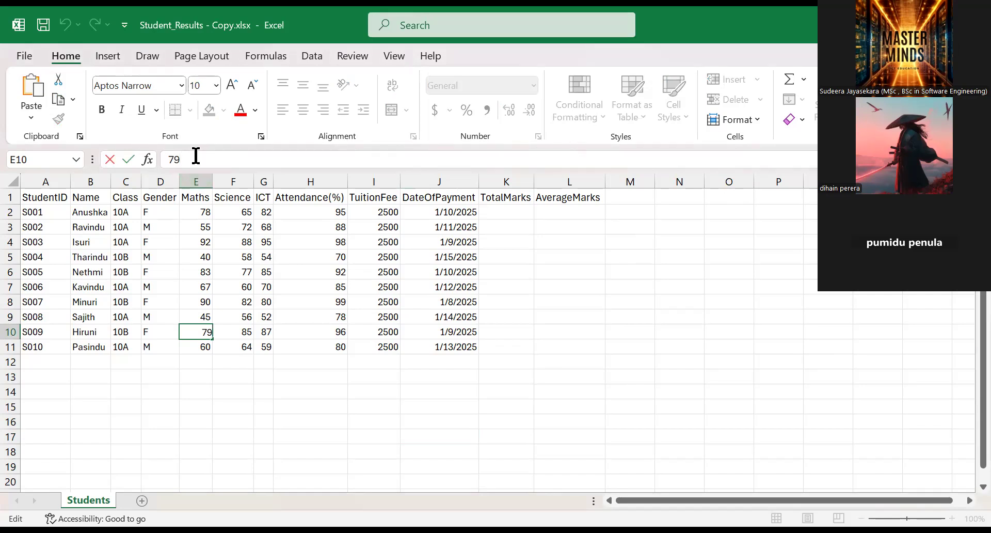
pyautogui.click(260, 257)
pyautogui.click(304, 316)
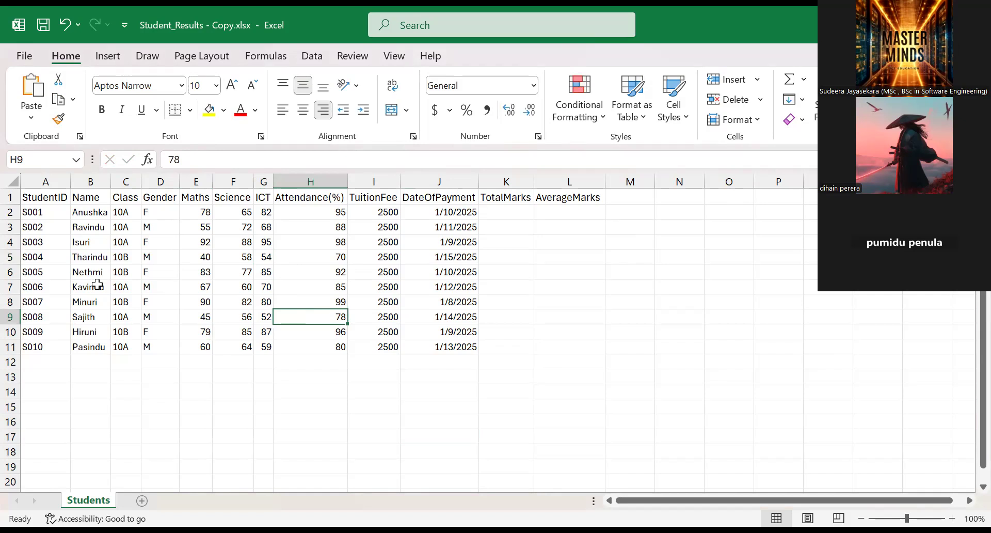
pyautogui.click(37, 161)
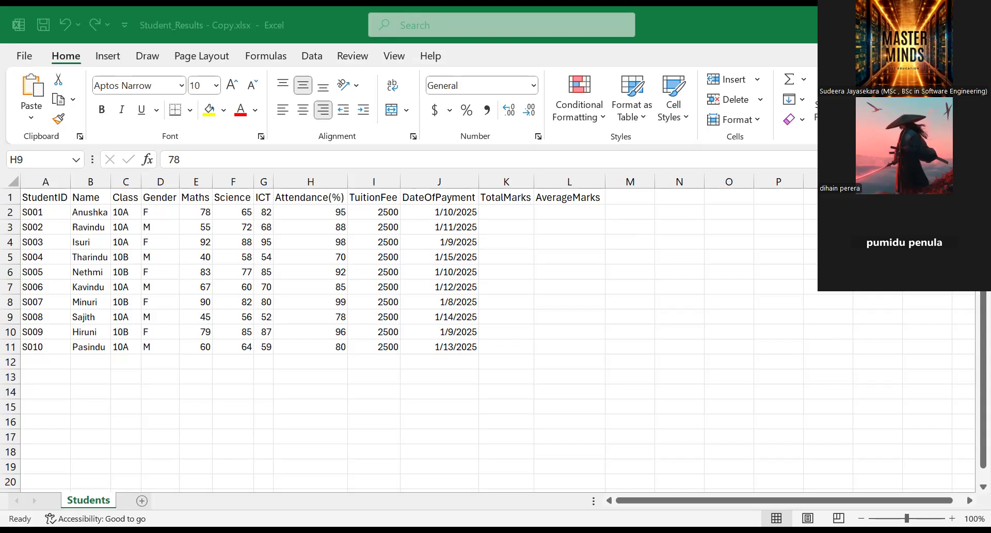
# Step: Examine the column headings by selecting cell J1, columns N, L and K, and cell L8 in turn
pyautogui.click(13, 181)
pyautogui.moveTo(36, 175); pyautogui.dragTo(728, 180)
pyautogui.click(472, 196)
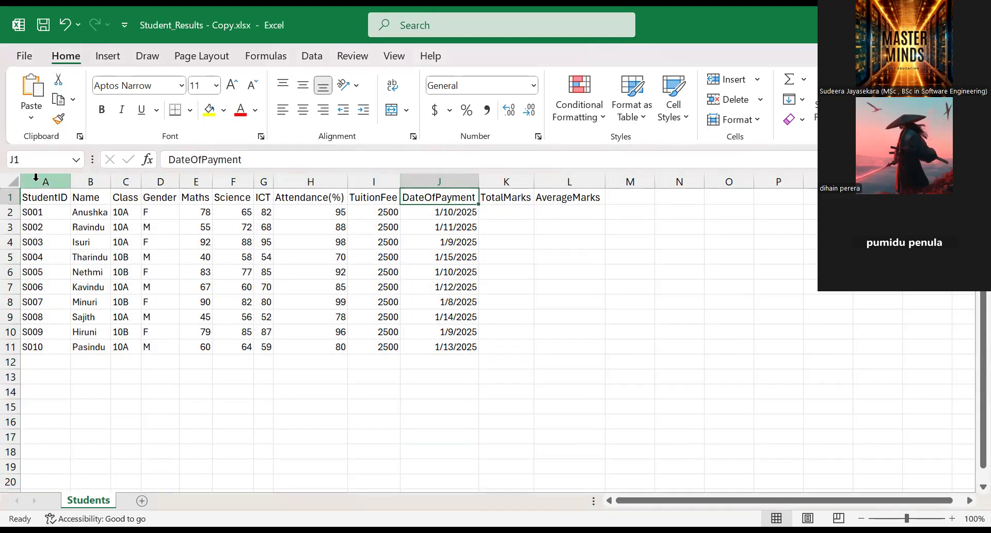
pyautogui.click(673, 179)
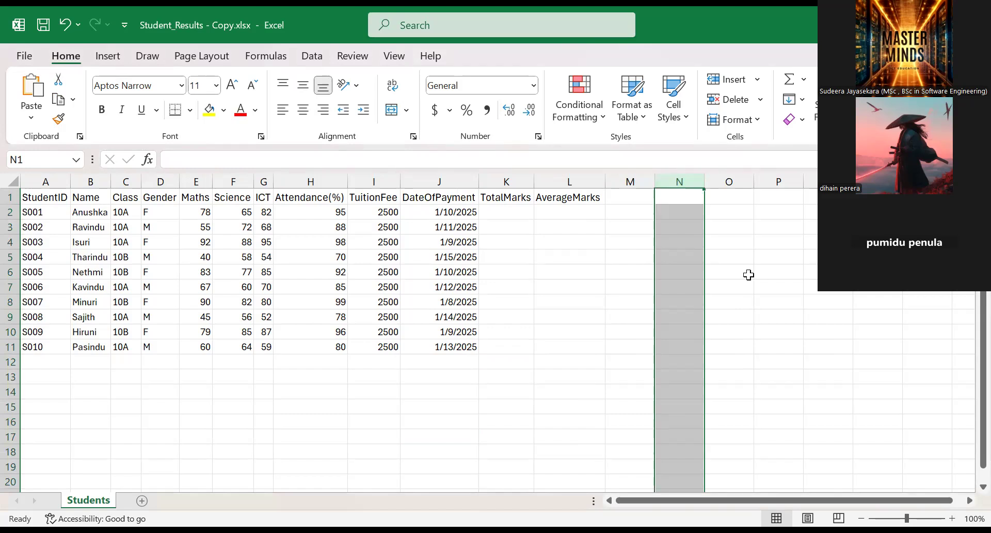
pyautogui.click(553, 176)
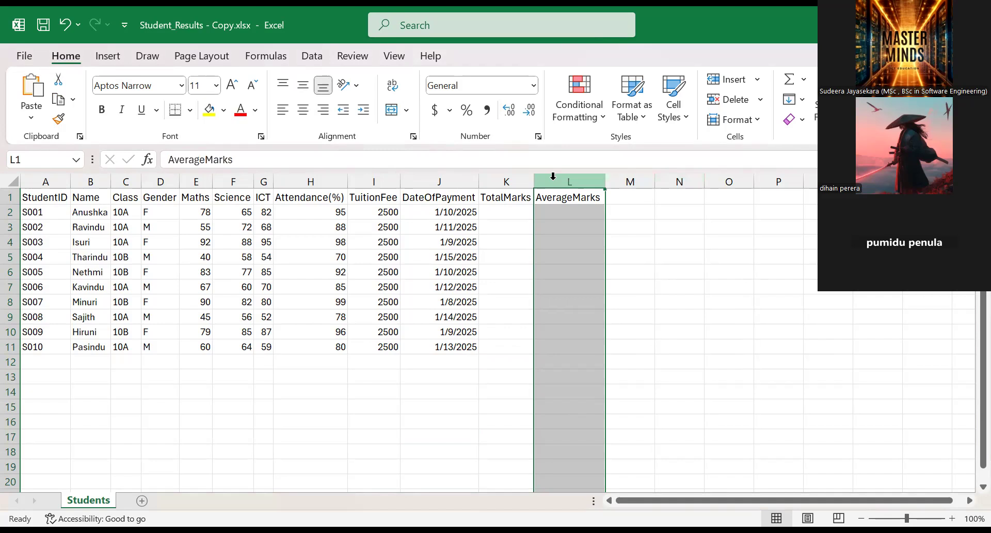
pyautogui.click(513, 182)
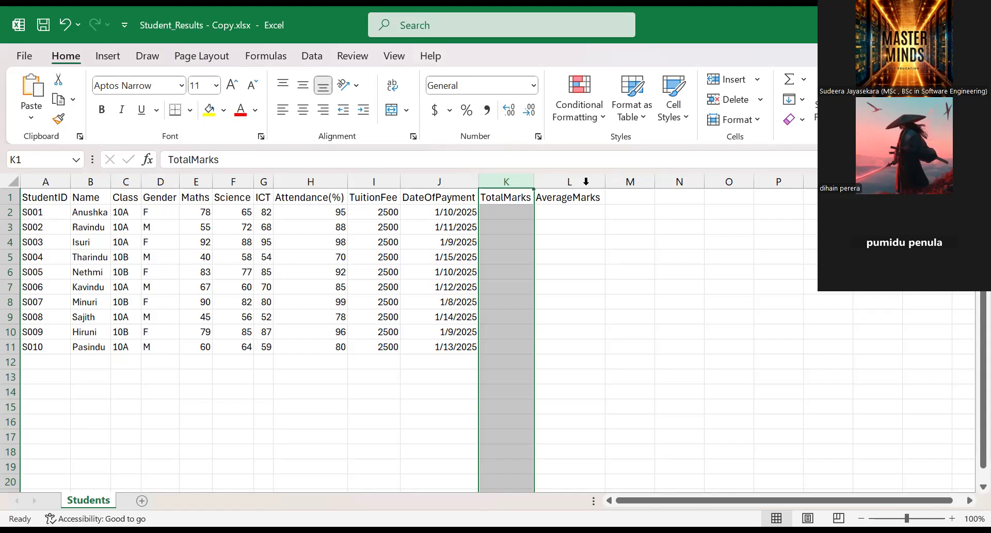
pyautogui.click(585, 181)
pyautogui.click(587, 298)
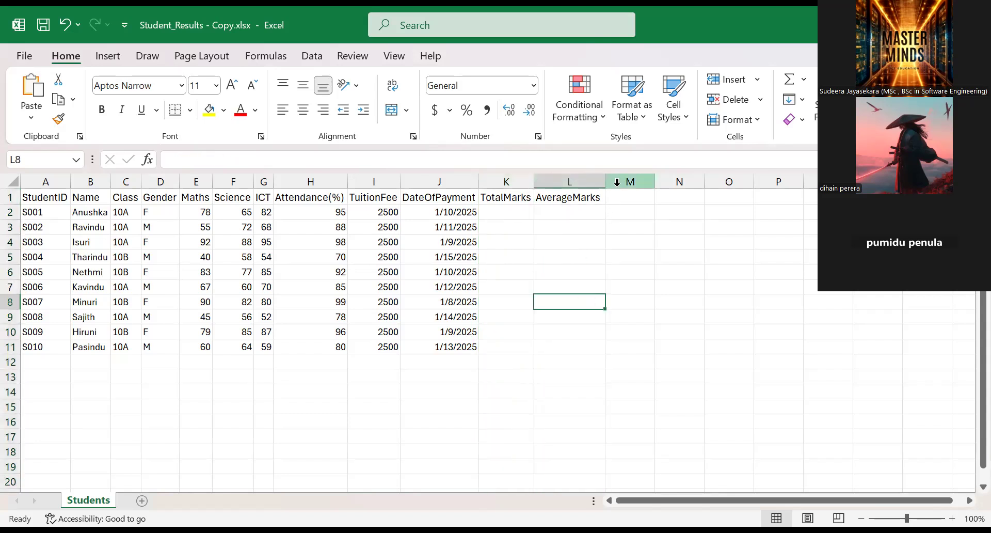
# Step: Select the empty columns M and N in turn and look over the columns beyond them
pyautogui.click(616, 182)
pyautogui.moveTo(626, 499); pyautogui.dragTo(739, 499)
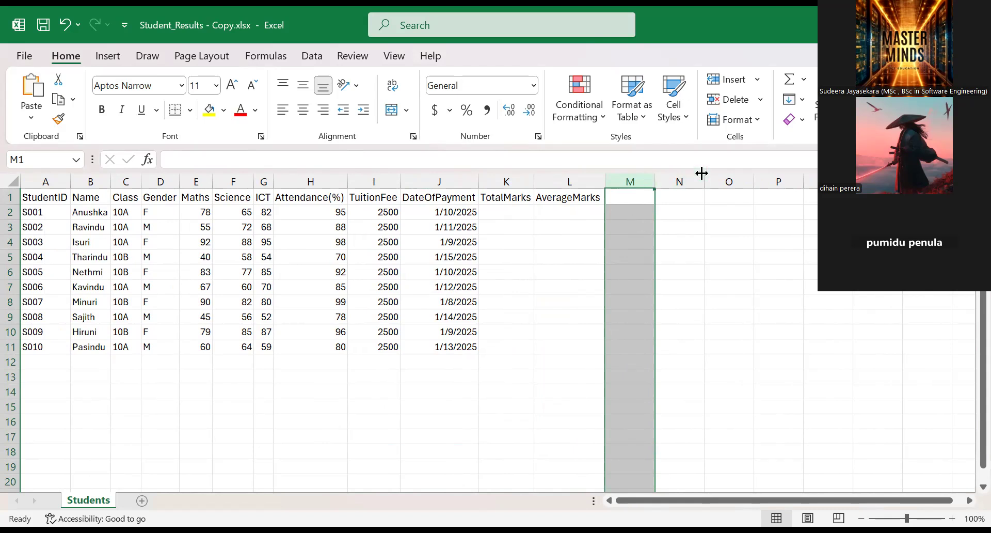
pyautogui.click(678, 177)
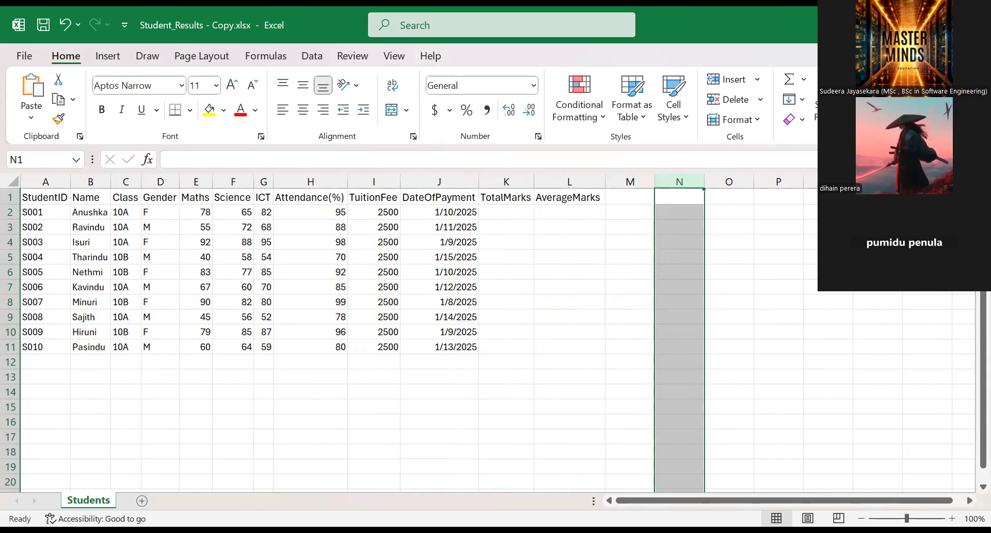
pyautogui.click(968, 501)
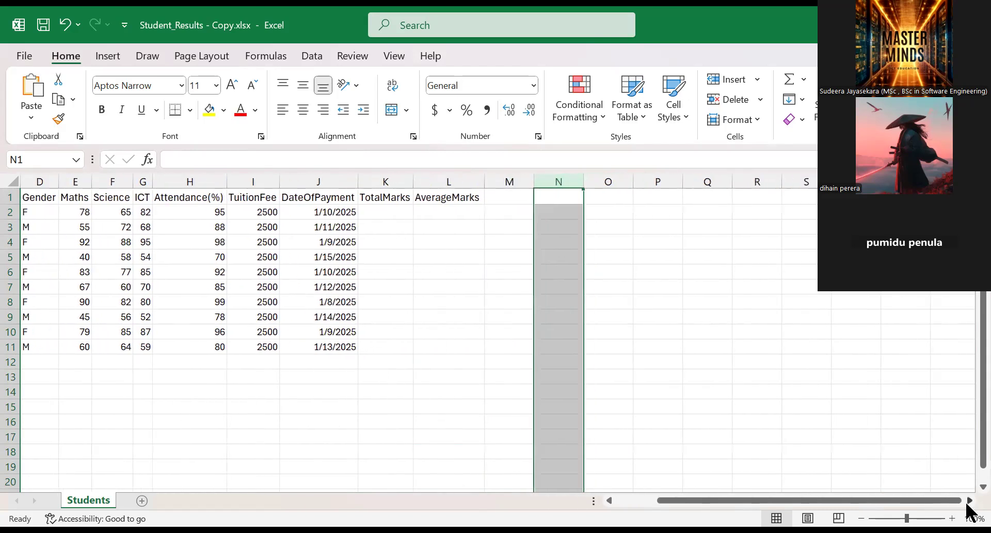
pyautogui.moveTo(837, 494); pyautogui.dragTo(727, 488)
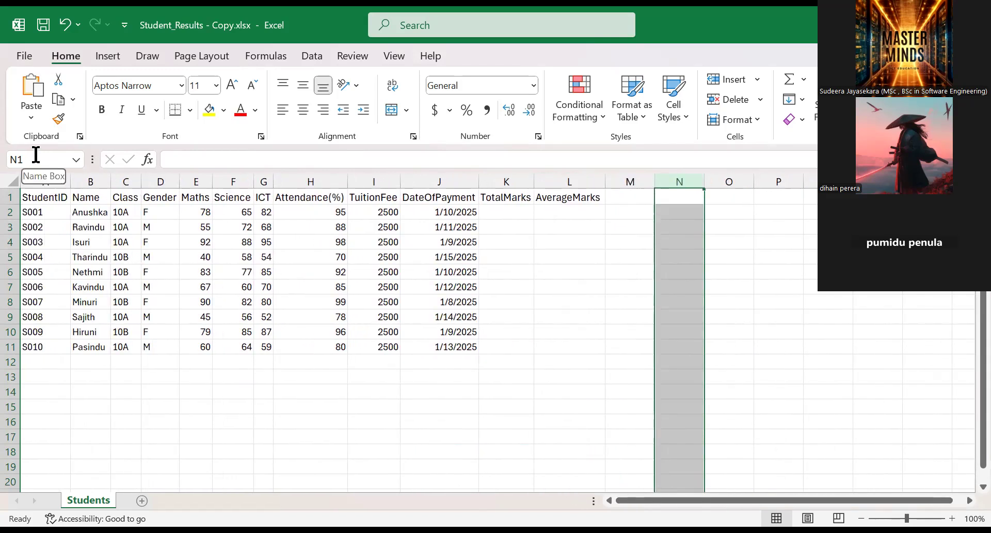
pyautogui.click(173, 281)
# Step: Select the DateOfPayment column, and examine the column lettering past Z by selecting columns AA and AB
pyautogui.click(435, 180)
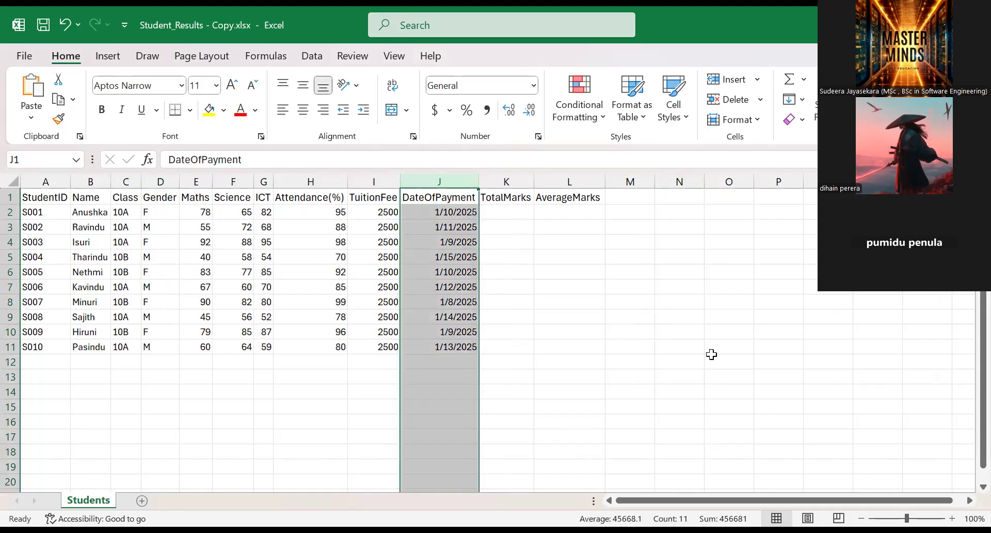
pyautogui.click(968, 500)
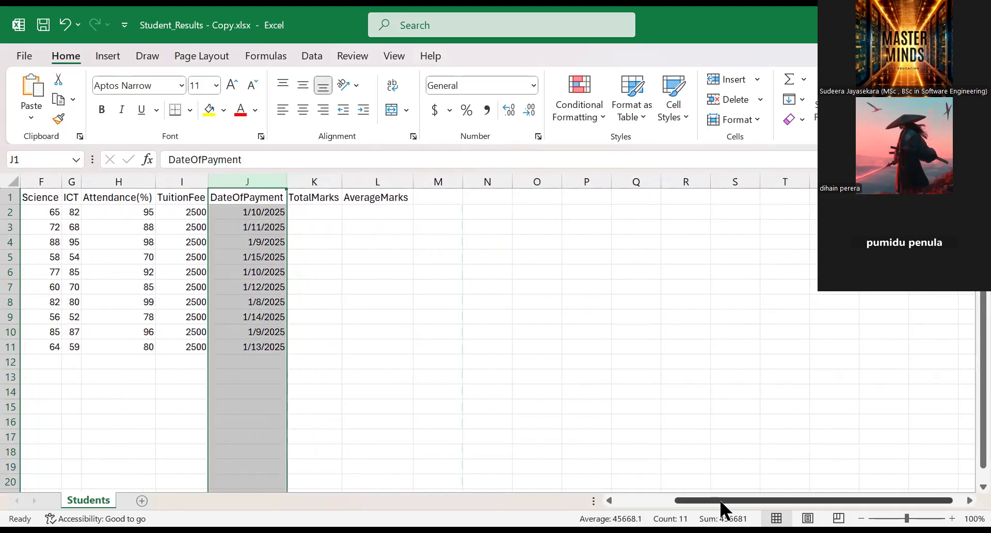
pyautogui.click(968, 500)
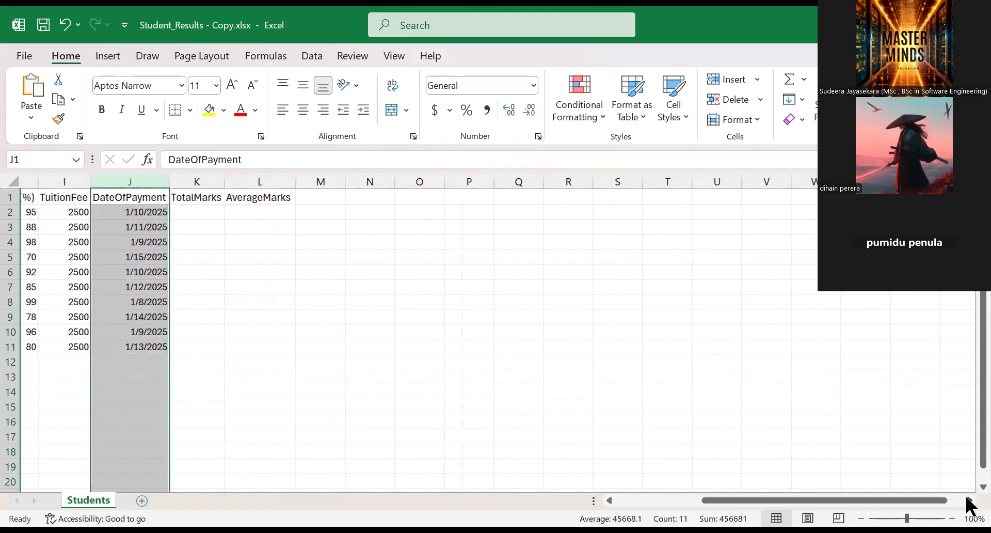
pyautogui.click(968, 500)
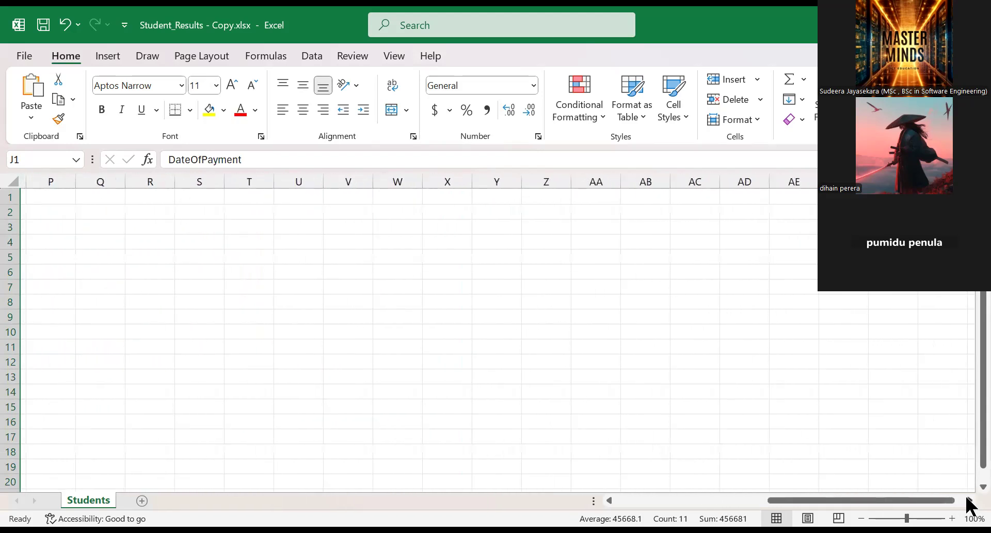
pyautogui.click(588, 183)
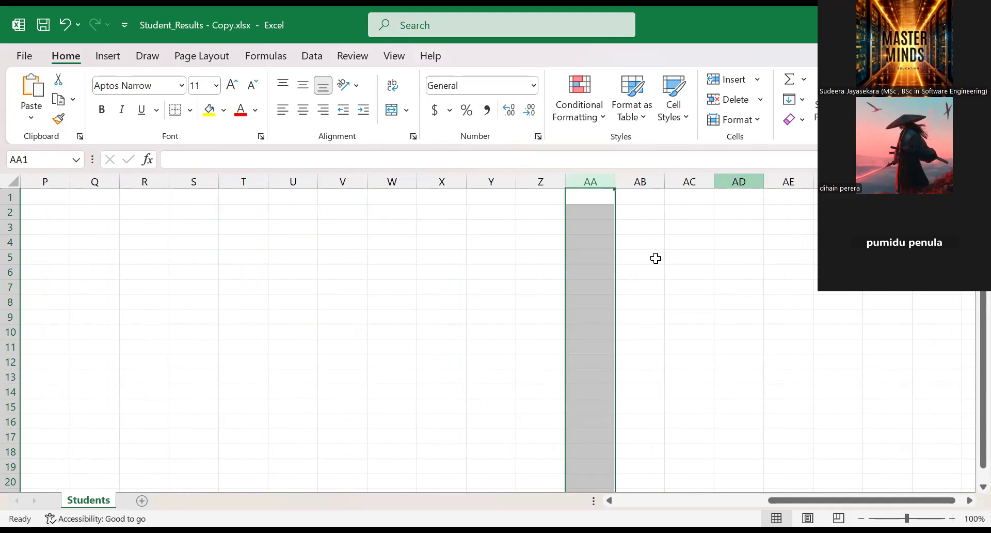
pyautogui.click(638, 182)
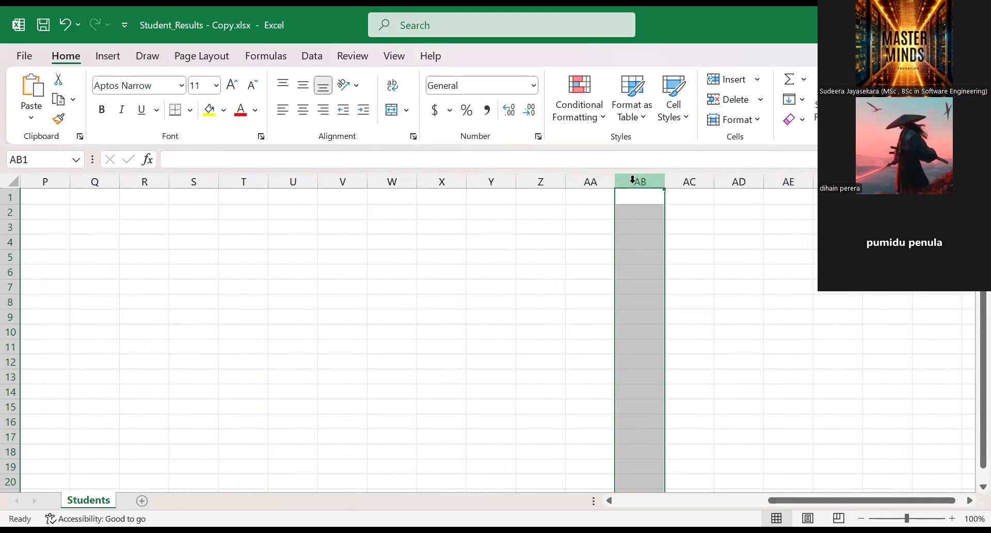
# Step: Select column AC, look over the columns beyond it, and return the view to the student data
pyautogui.click(685, 182)
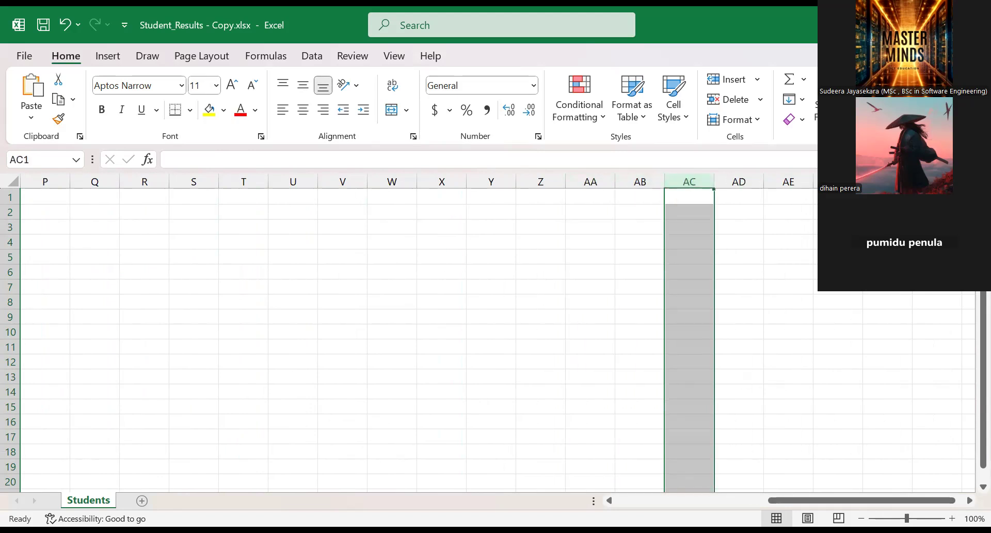
pyautogui.click(966, 500)
pyautogui.click(966, 500)
pyautogui.click(748, 502)
pyautogui.moveTo(747, 503); pyautogui.dragTo(624, 502)
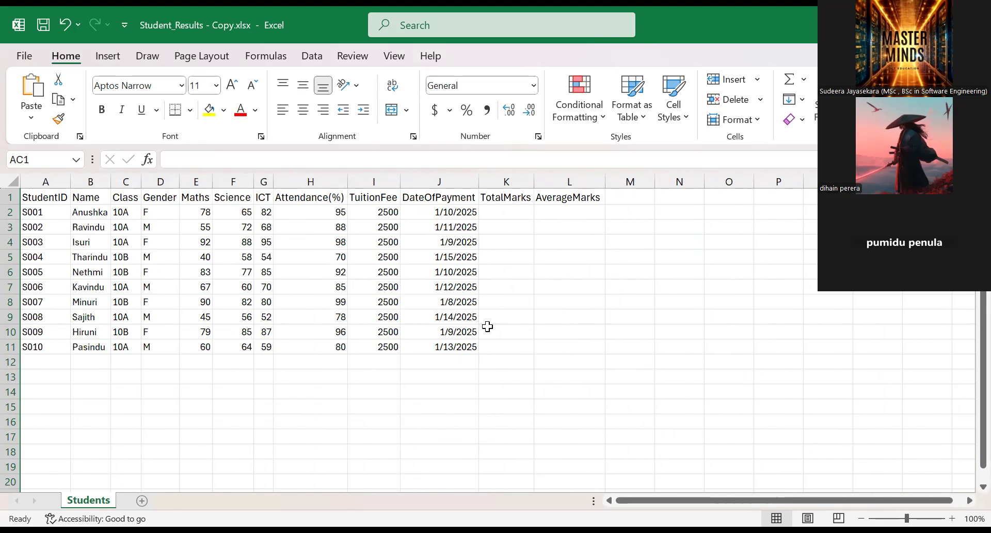
# Step: Examine the row numbering by selecting row 1, and finish on the empty cell E17
pyautogui.click(9, 197)
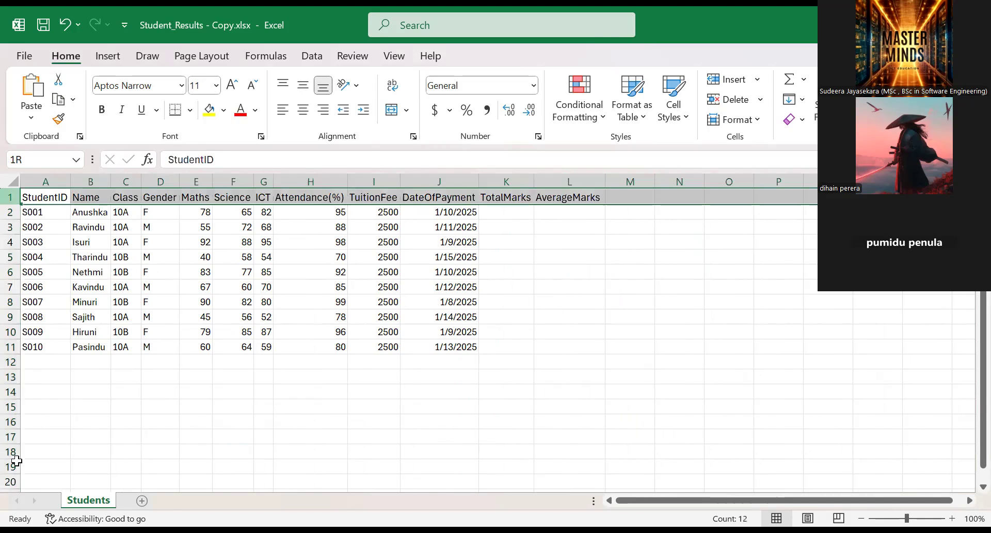
pyautogui.hotkey('ctrl', 'a')
pyautogui.click(207, 437)
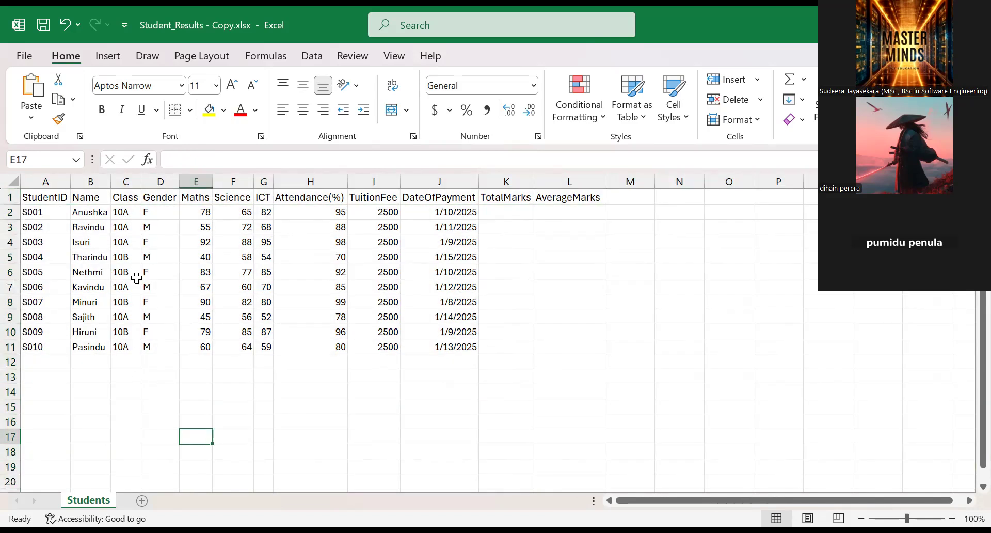
# Step: Select various empty cells around the student data in turn, including J14 and H14, to examine individual cells
pyautogui.click(448, 378)
pyautogui.click(638, 366)
pyautogui.click(583, 269)
pyautogui.click(560, 402)
pyautogui.click(439, 420)
pyautogui.click(435, 392)
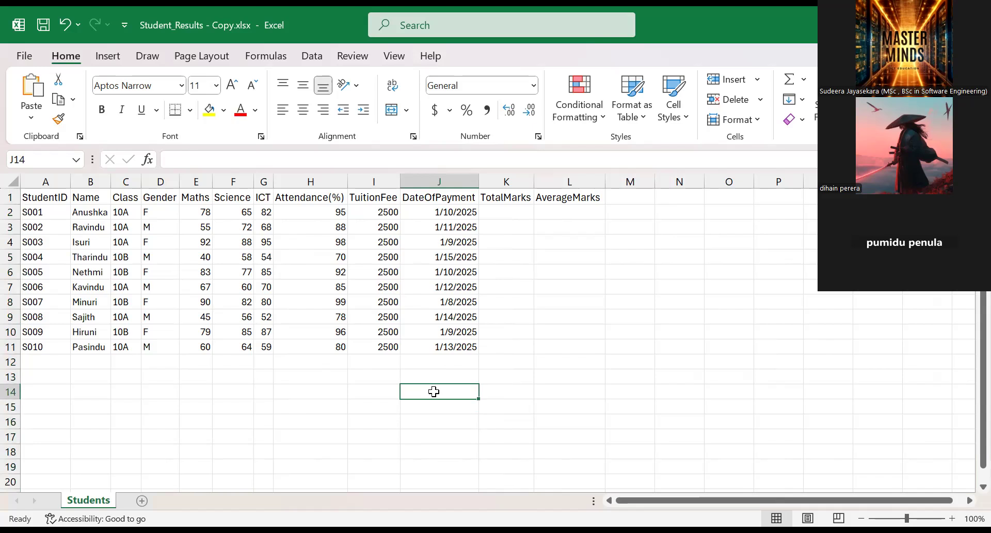
pyautogui.click(305, 396)
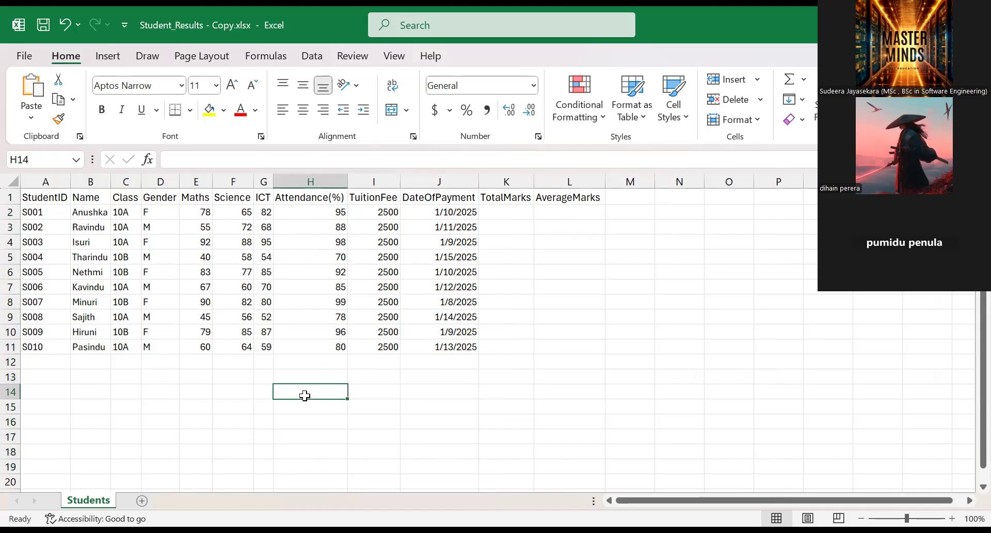
# Step: Select cell D14, the whole Gender column and cell E15 in turn to relate cells to their columns
pyautogui.click(160, 389)
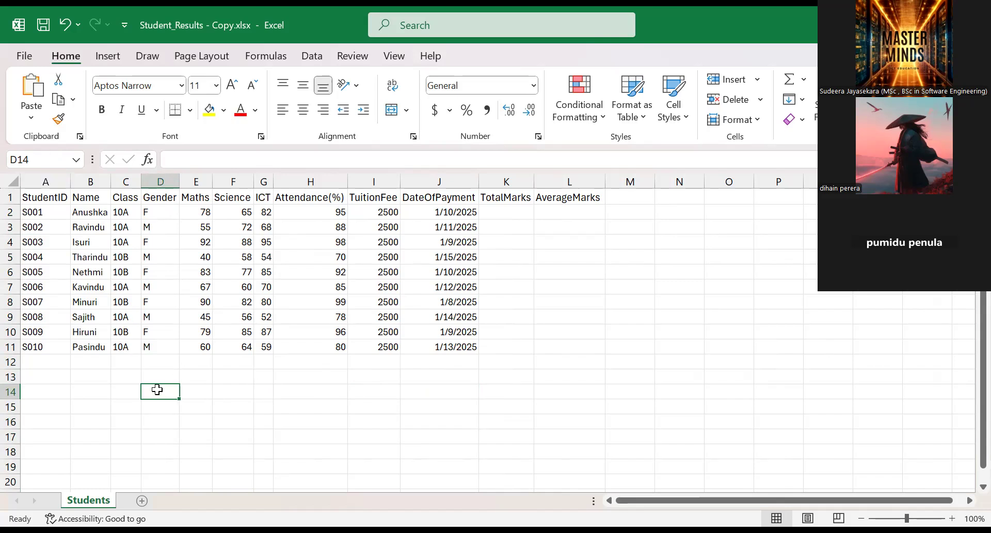
pyautogui.click(159, 181)
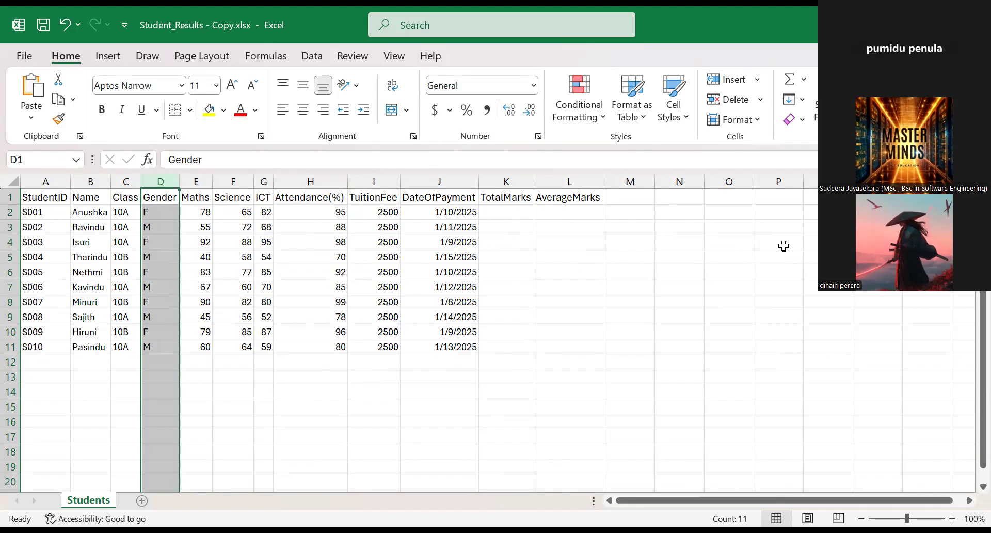
pyautogui.click(192, 403)
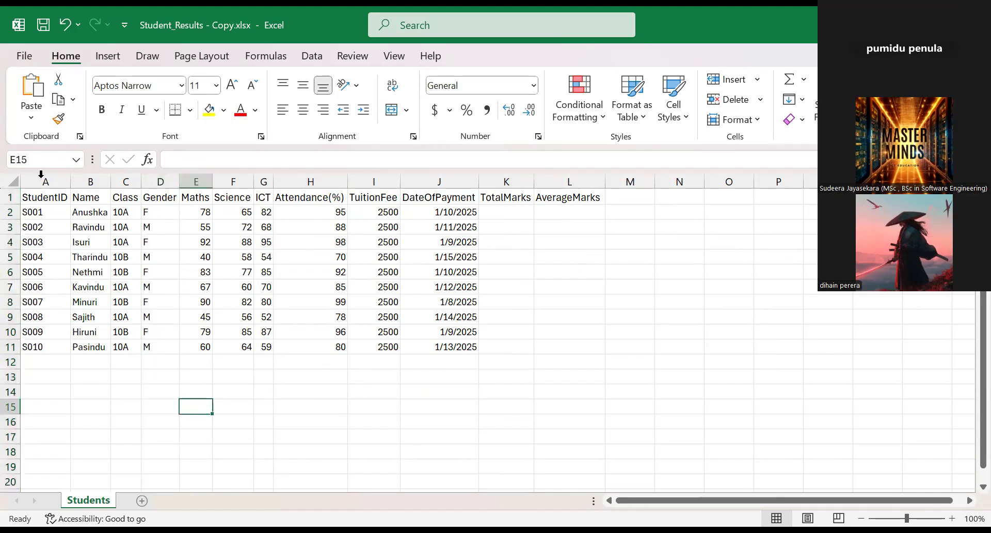
# Step: Jump to cell ZZ1 by entering its address
pyautogui.click(39, 154)
pyautogui.write('zz')
pyautogui.write('1')
pyautogui.press('Return')
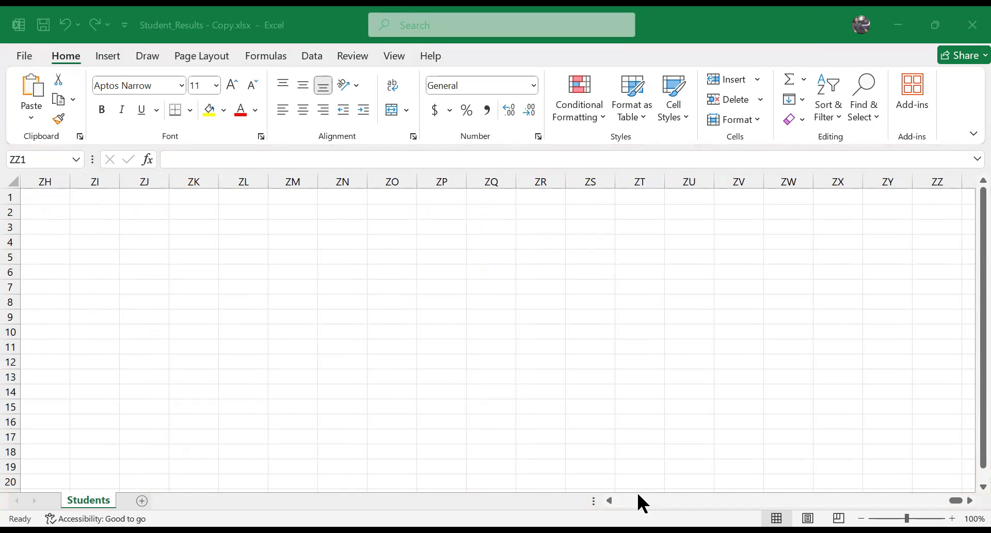
# Step: Look at the lettering past column ZZ and select cell AAA1
pyautogui.click(969, 500)
pyautogui.click(970, 500)
pyautogui.click(838, 193)
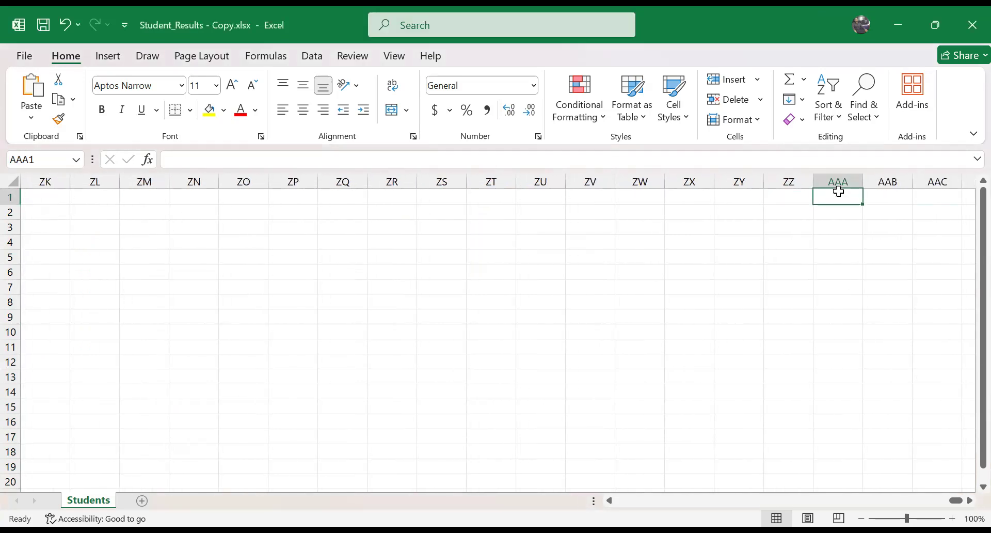
# Step: Try to jump to cell ZZZ1 by its address, then select cell AAA2 and look at the neighbouring columns
pyautogui.click(26, 159)
pyautogui.click(24, 159)
pyautogui.moveTo(31, 159); pyautogui.dragTo(4, 159)
pyautogui.write('ZZZ1')
pyautogui.press('Return')
pyautogui.click(827, 214)
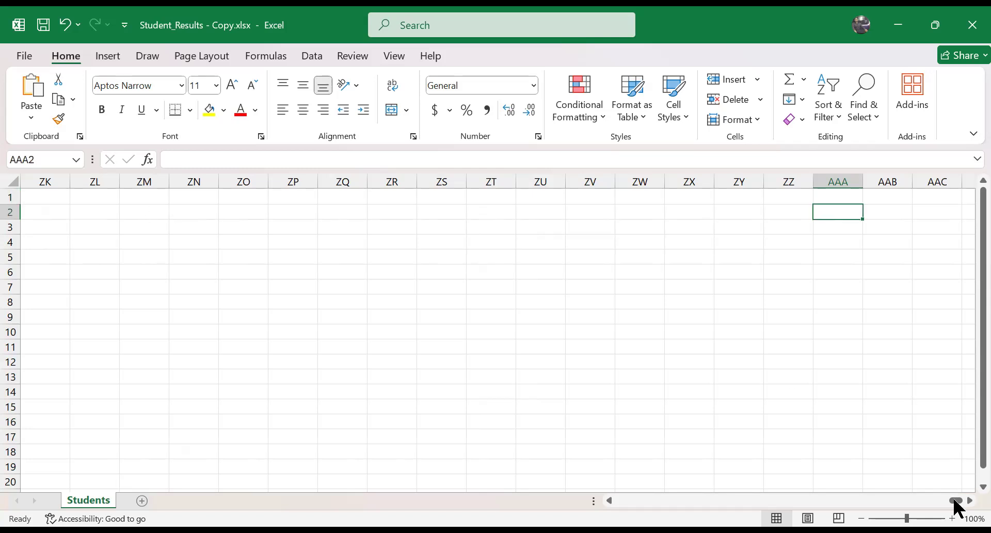
pyautogui.moveTo(953, 499); pyautogui.dragTo(963, 503)
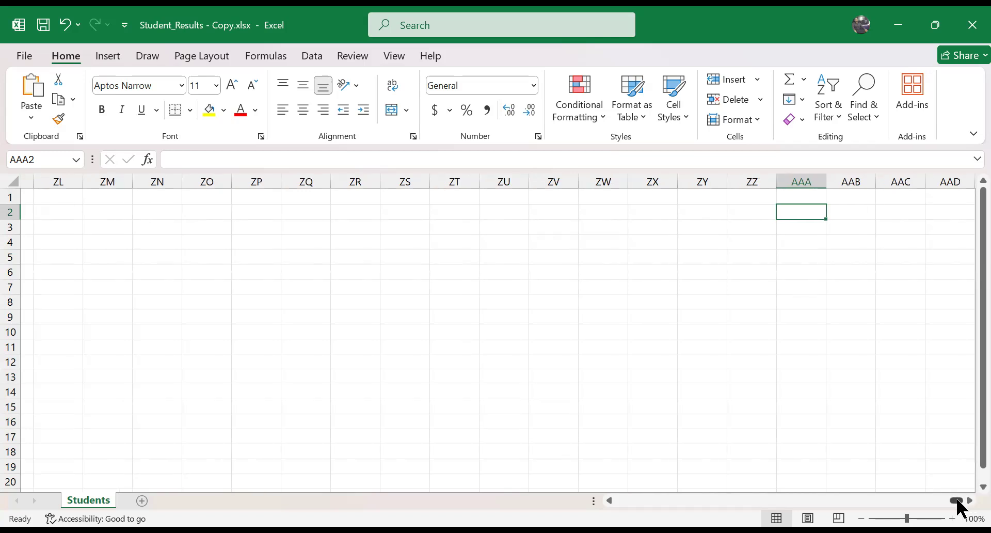
# Step: Return to cell A1 by entering its address
pyautogui.click(56, 160)
pyautogui.write('A1')
pyautogui.press('Return')
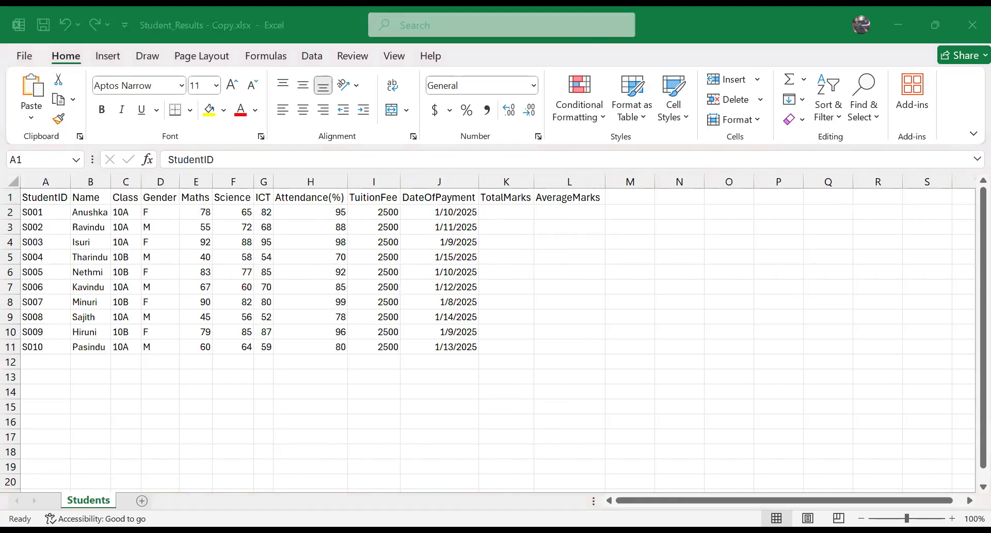
pyautogui.click(257, 407)
pyautogui.click(152, 375)
pyautogui.click(404, 377)
pyautogui.click(357, 434)
pyautogui.click(201, 389)
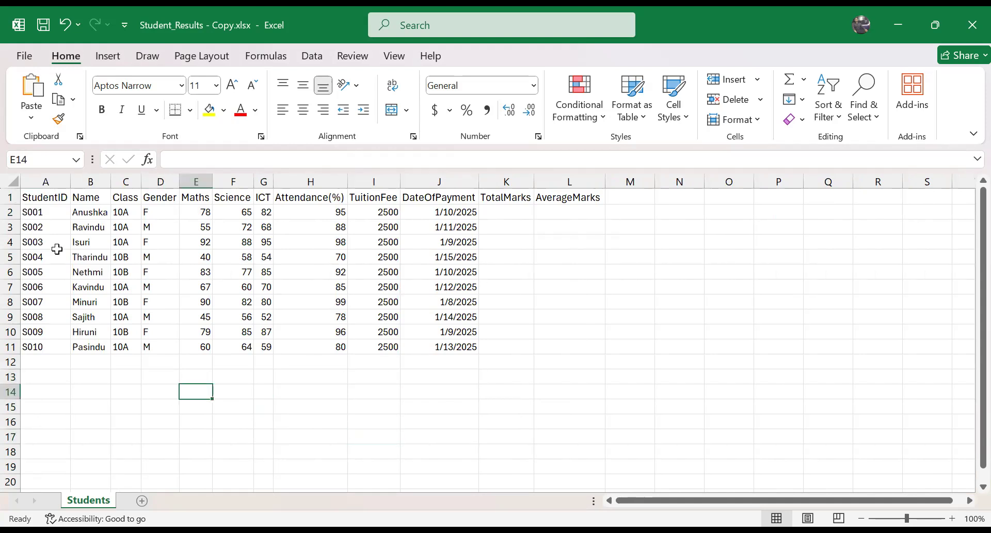
# Step: Select the TuitionFee values I2 to I11 as an example of a cell range, then deselect them
pyautogui.moveTo(392, 213); pyautogui.dragTo(392, 348)
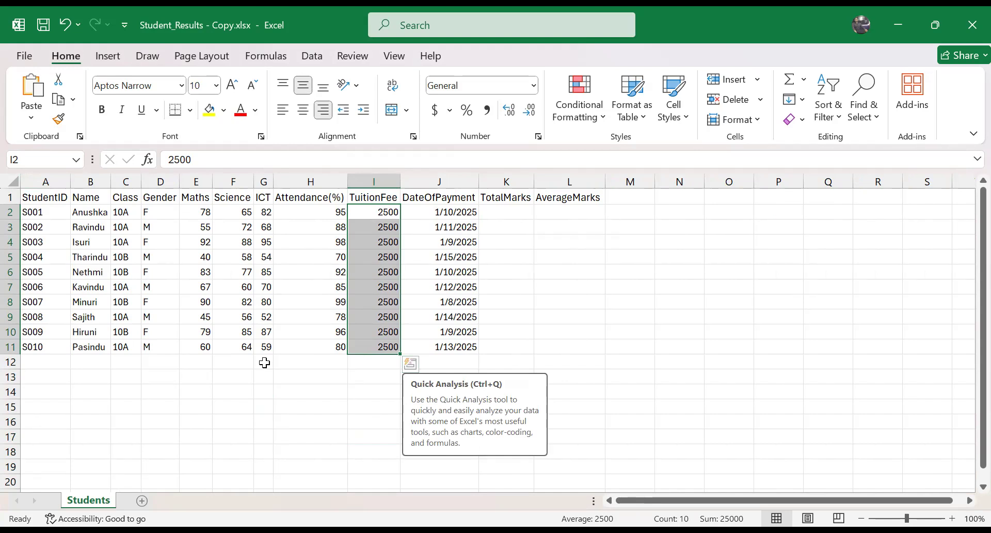
pyautogui.click(265, 410)
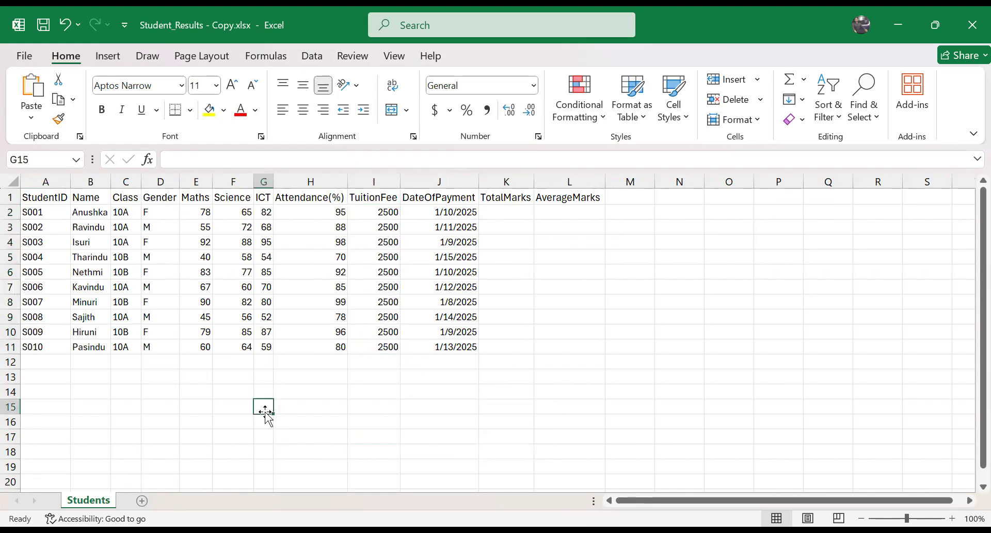
pyautogui.click(381, 379)
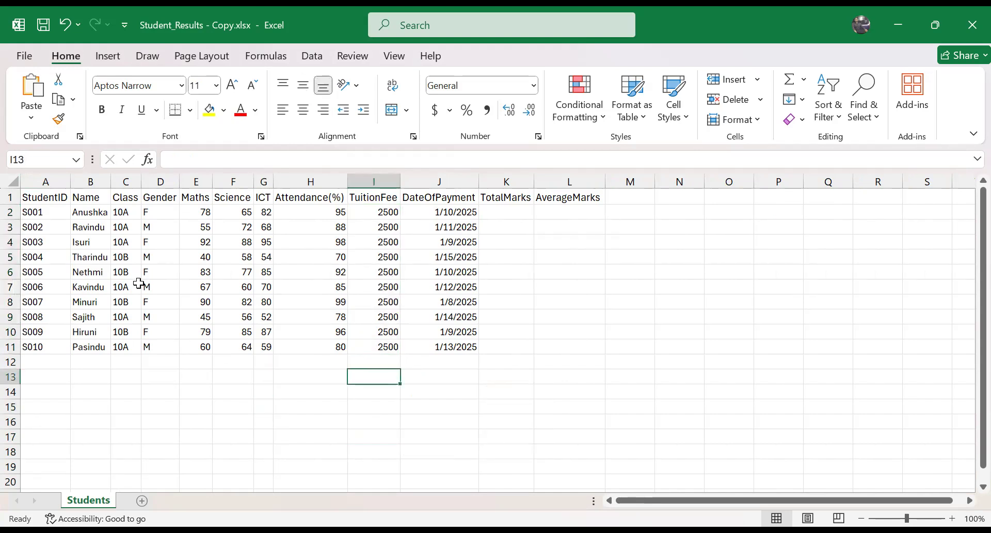
# Step: Examine the Maths marks range by selecting it, checking its first cell E2 and last cell E11, and selecting it again
pyautogui.moveTo(200, 212); pyautogui.dragTo(192, 348)
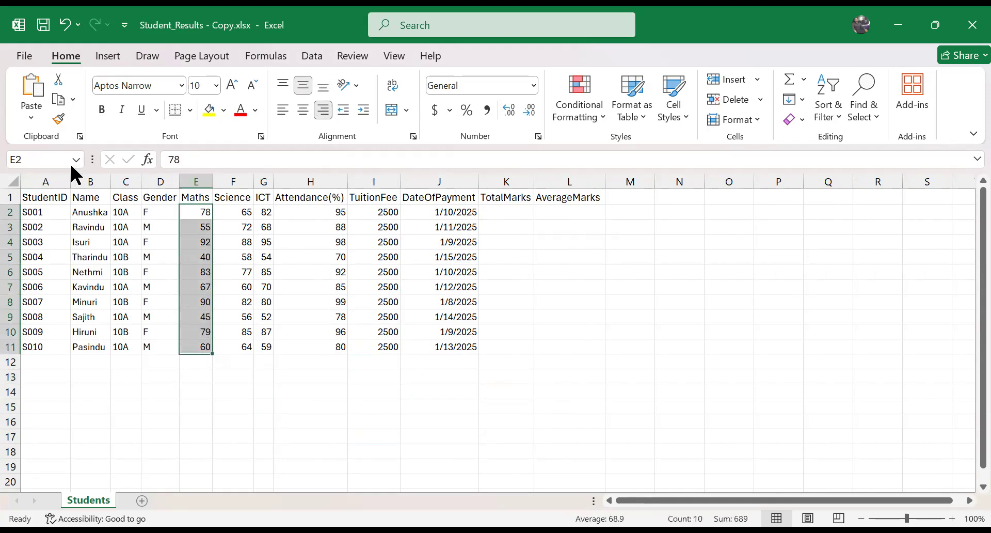
pyautogui.hotkey('alt', 'F3')
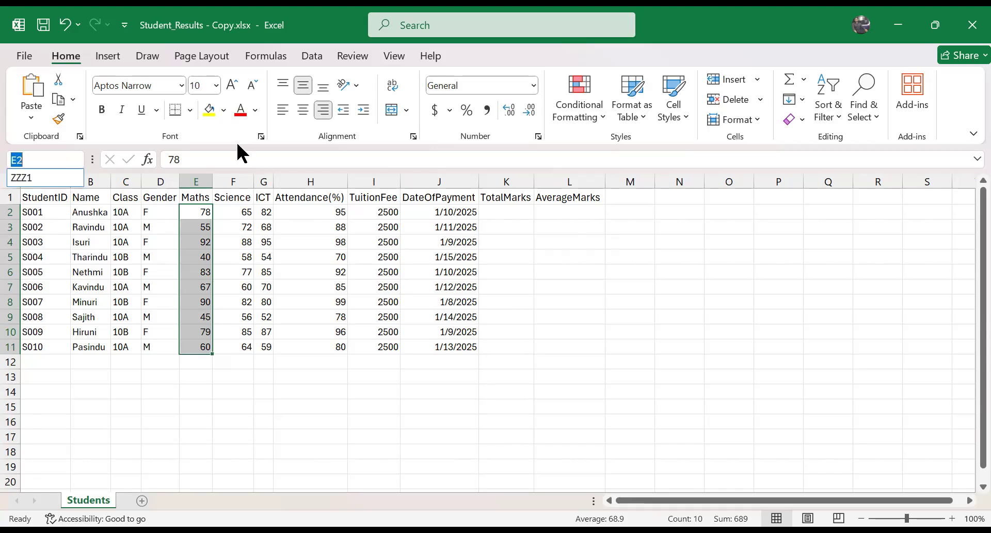
pyautogui.click(195, 210)
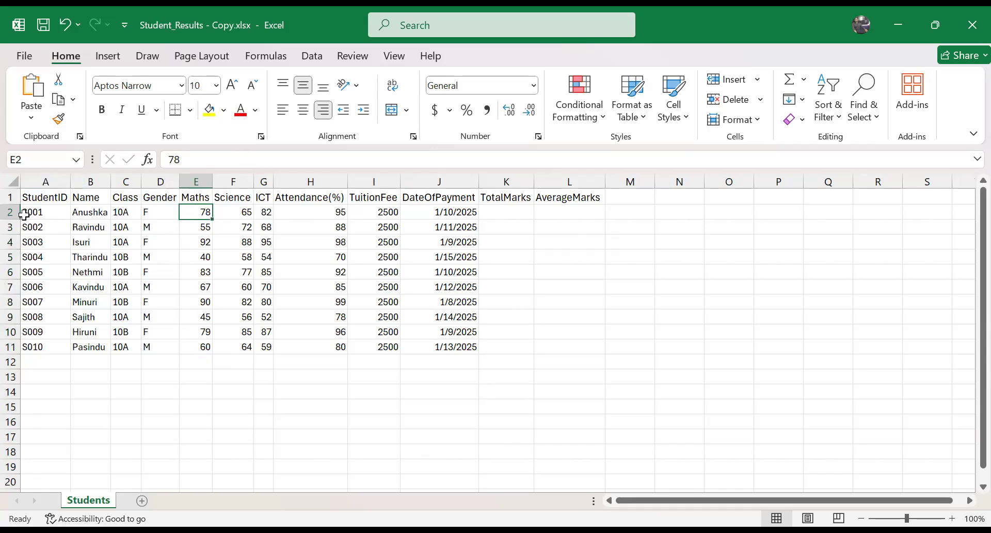
pyautogui.click(209, 346)
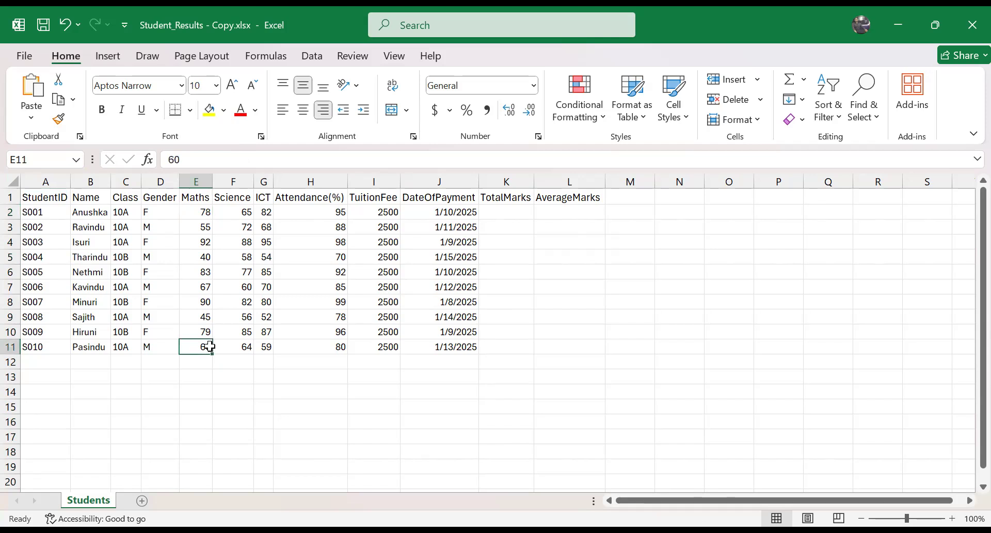
pyautogui.moveTo(200, 212); pyautogui.dragTo(208, 353)
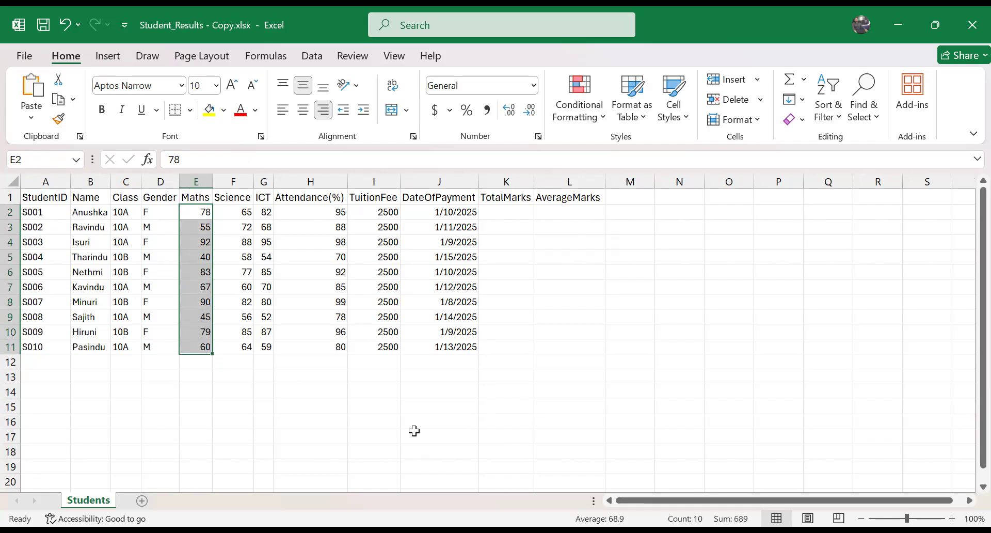
# Step: Write the range reference E2:E11 as text in cell J14
pyautogui.click(410, 414)
pyautogui.click(434, 393)
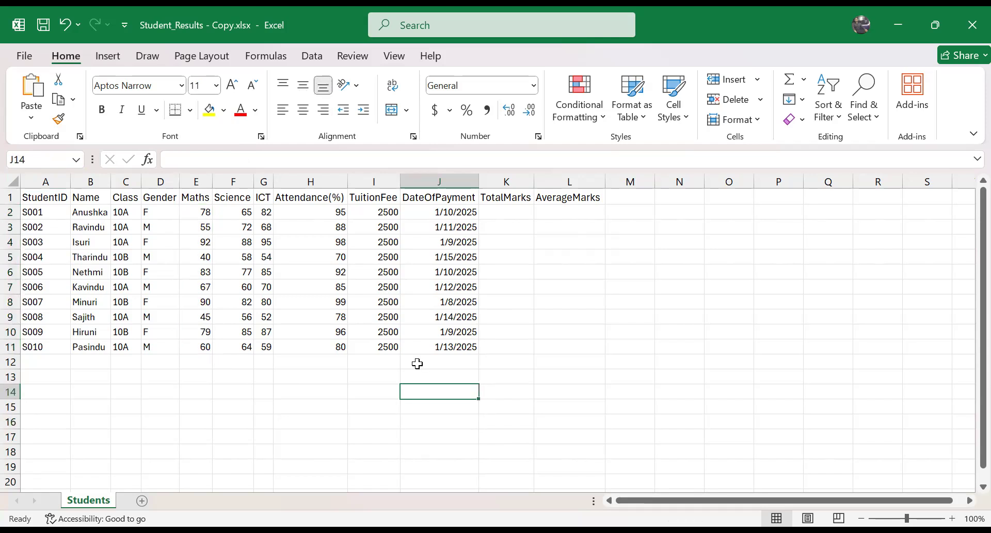
pyautogui.write('E2')
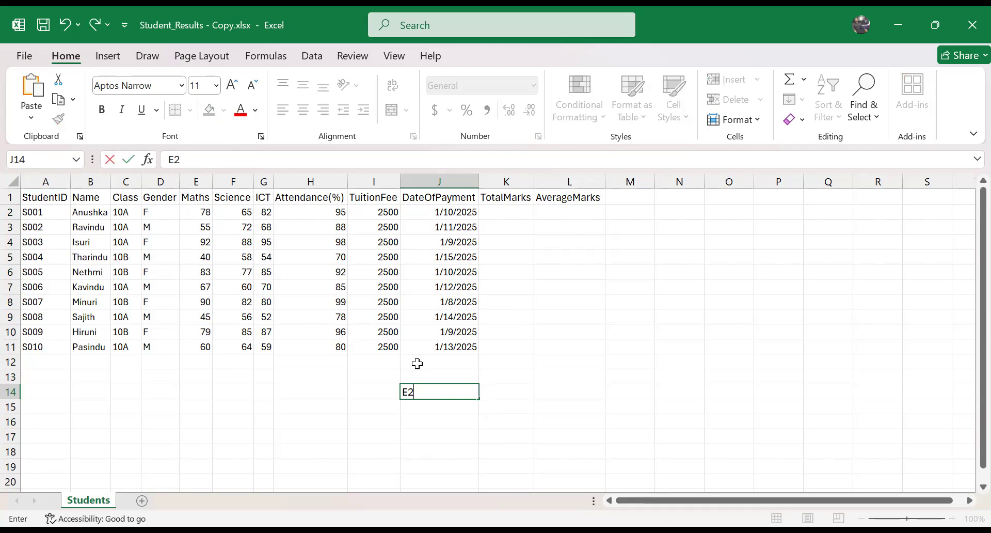
pyautogui.write(':E11')
# Step: Clear the range reference text from cell J14
pyautogui.moveTo(403, 395); pyautogui.dragTo(438, 391)
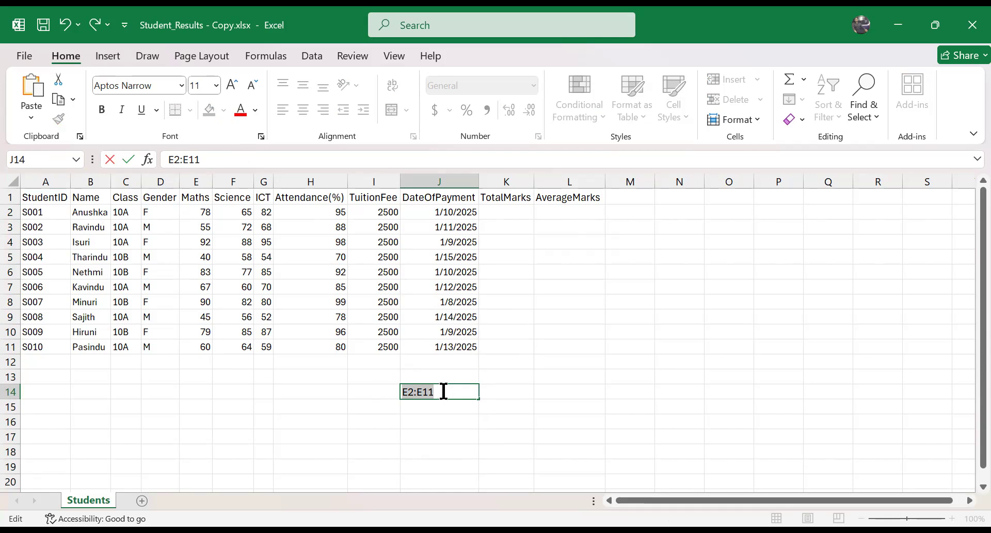
pyautogui.press('BackSpace')
pyautogui.press('Return')
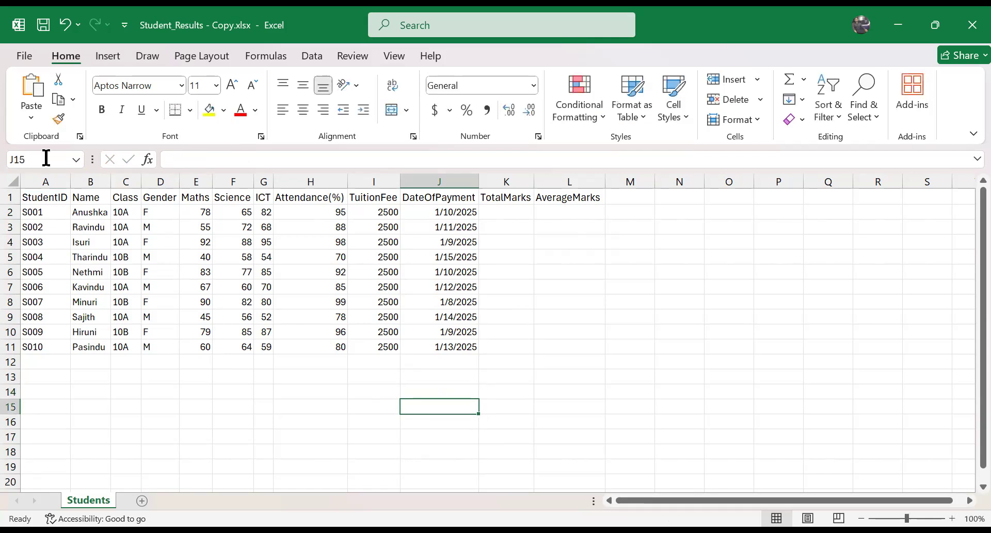
# Step: Select the Maths marks by entering the range reference E2:E11 in the Name Box
pyautogui.click(82, 151)
pyautogui.write('E2:E11')
pyautogui.press('Return')
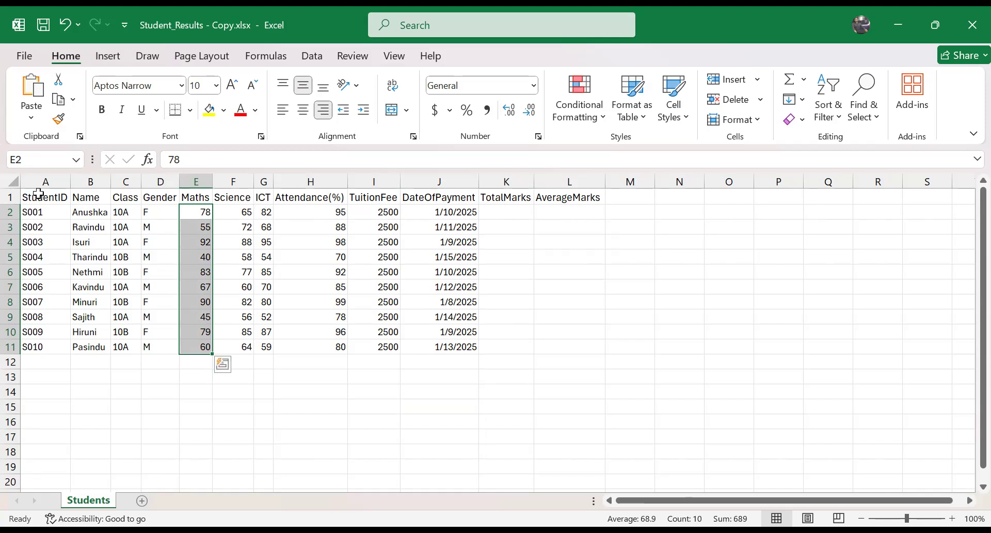
# Step: Fill the range A2:H6 with yellow and select cell H10
pyautogui.moveTo(48, 211); pyautogui.dragTo(173, 237)
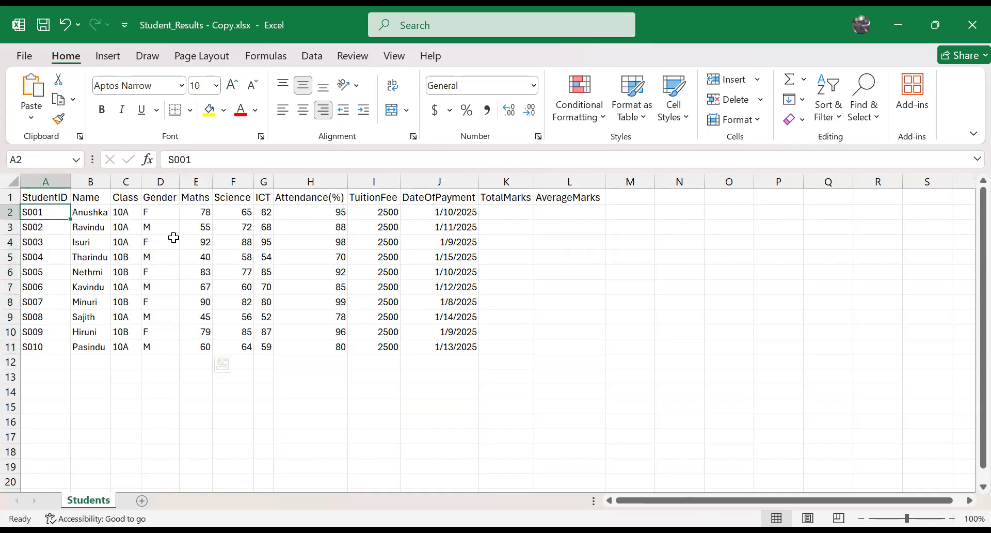
pyautogui.moveTo(325, 276); pyautogui.dragTo(325, 275)
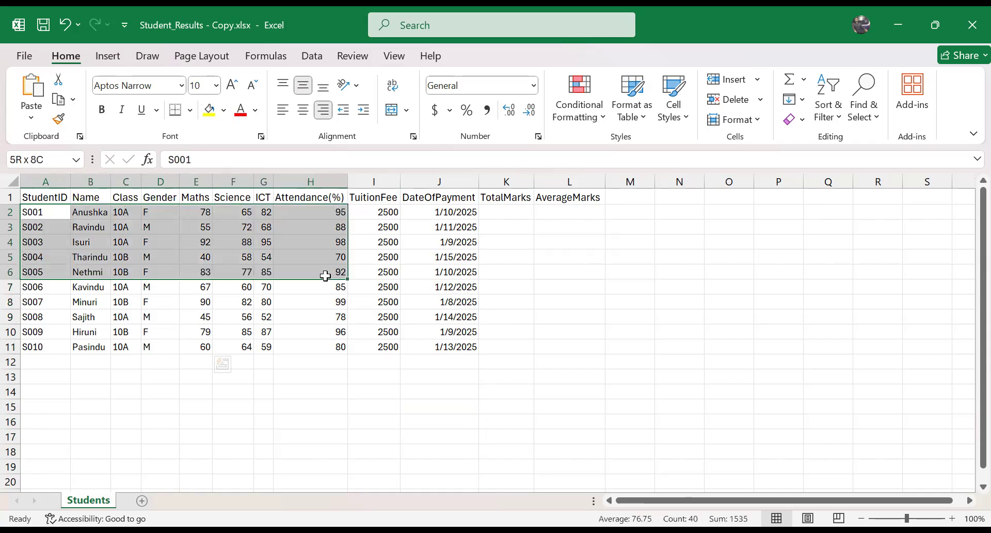
pyautogui.click(320, 331)
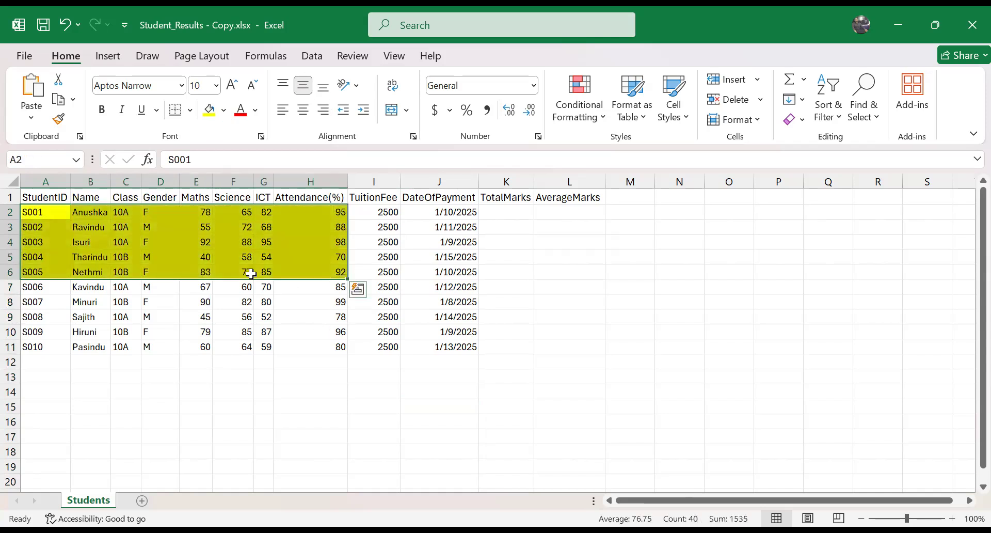
# Step: Select the yellow block by entering the range reference A2:H6 in the Name Box
pyautogui.click(78, 158)
pyautogui.write('A')
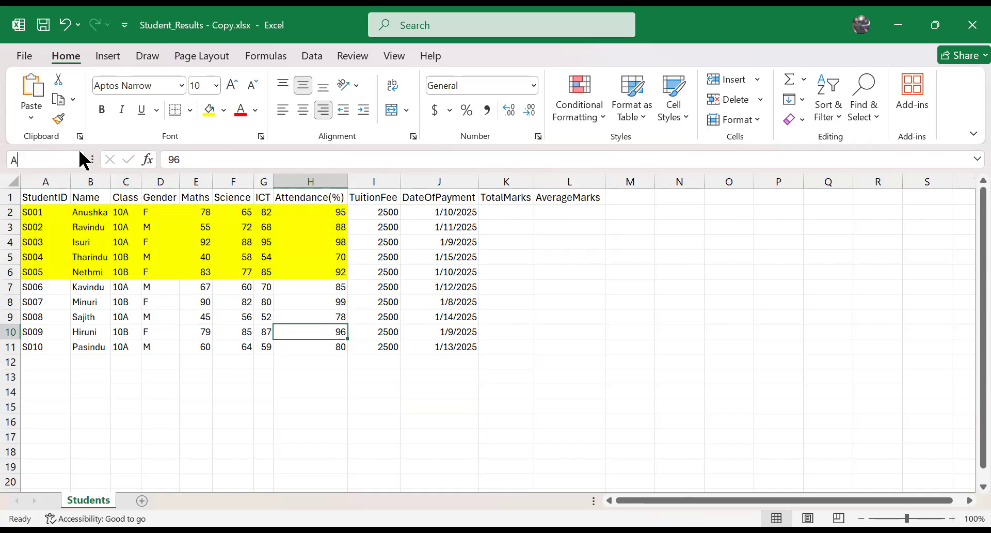
pyautogui.write('2:')
pyautogui.write('H')
pyautogui.write('6')
pyautogui.press('Return')
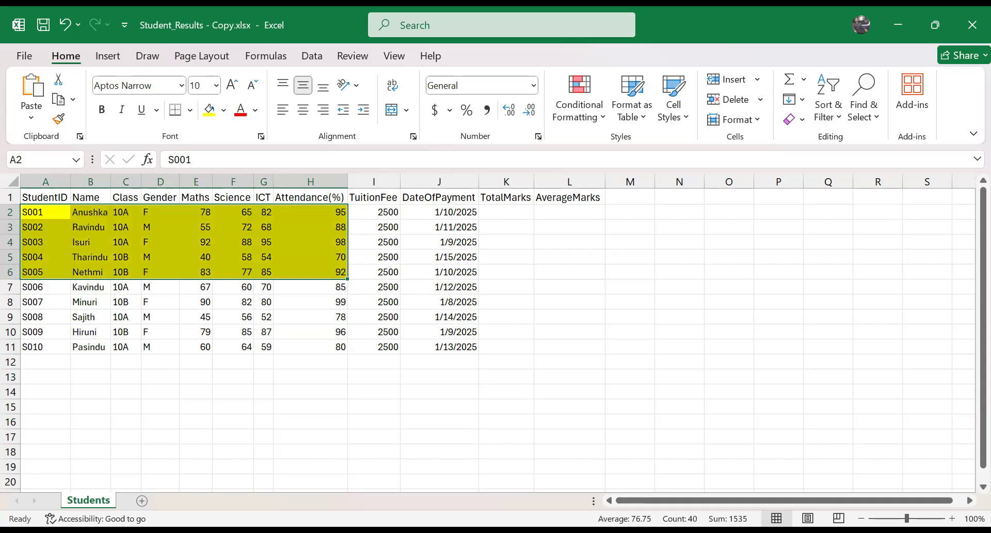
pyautogui.hotkey('alt', 'Tab')
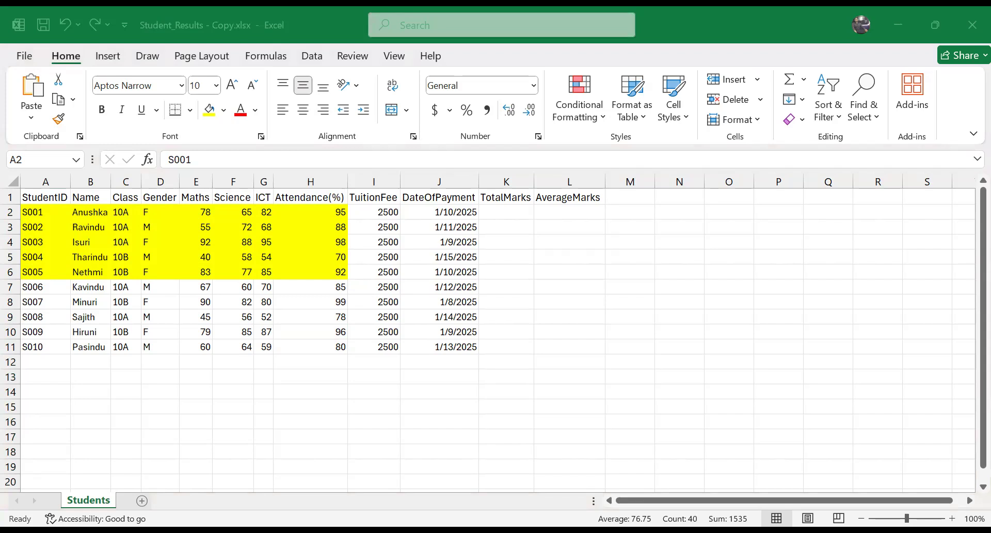
pyautogui.hotkey('alt', 'Tab')
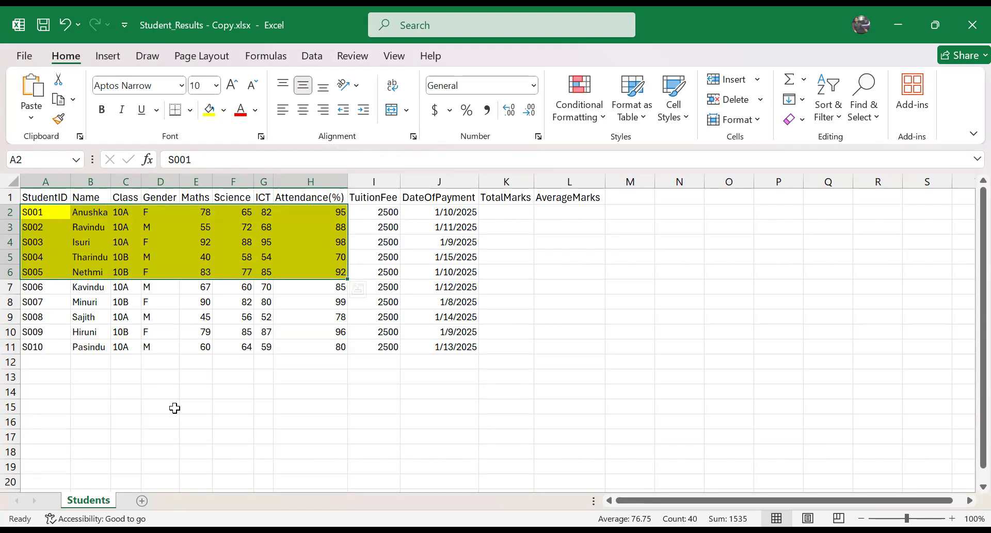
pyautogui.click(224, 392)
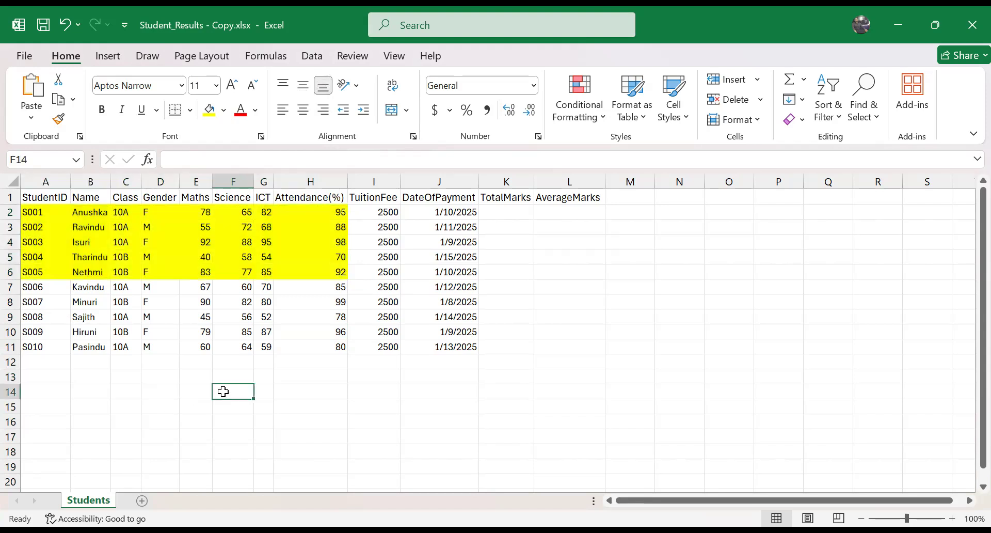
# Step: Remove the yellow fill from the range A2:H6 and select cell H16
pyautogui.moveTo(44, 214); pyautogui.dragTo(329, 272)
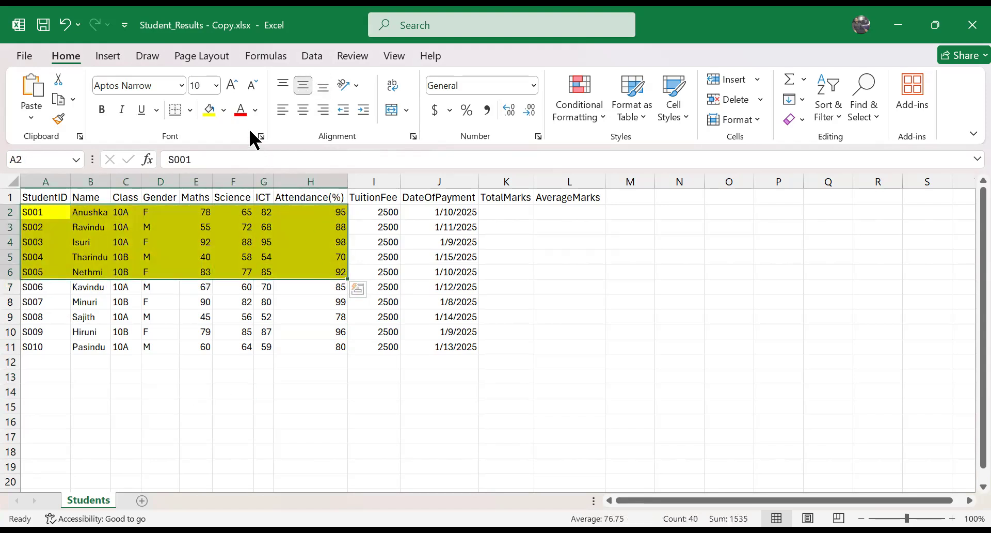
pyautogui.click(224, 110)
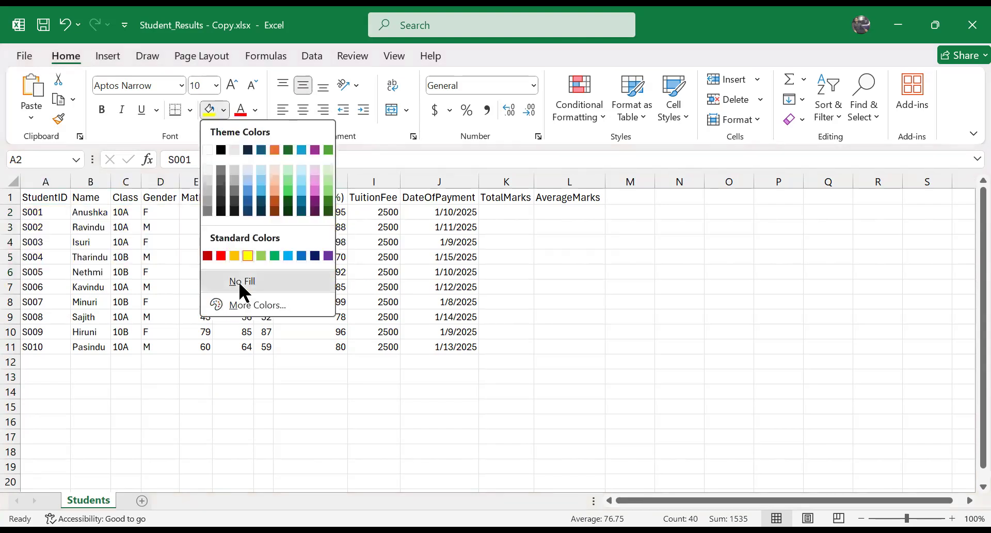
pyautogui.click(238, 280)
pyautogui.click(276, 423)
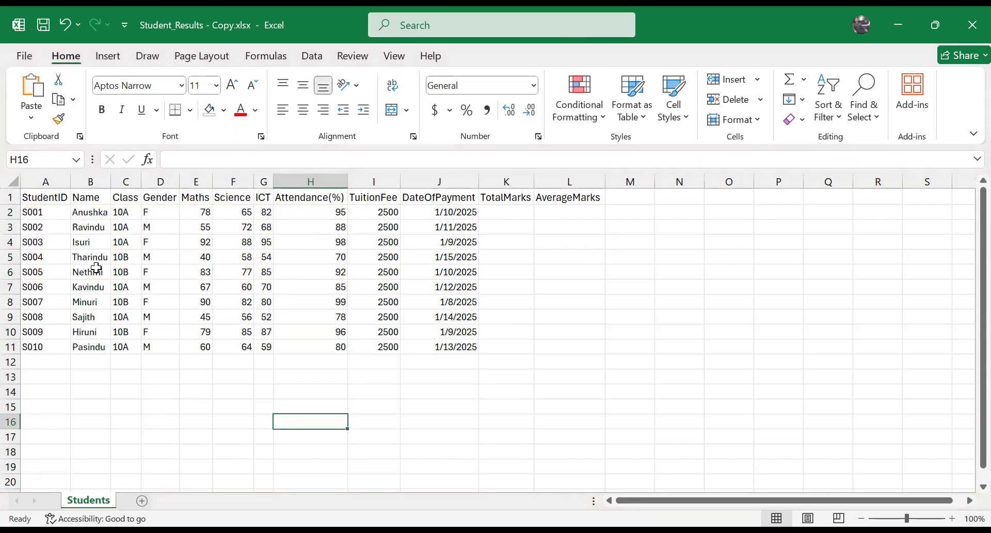
# Step: Name the student name cells B2:B11 Stu_Names using the Name Box
pyautogui.moveTo(91, 211); pyautogui.dragTo(82, 347)
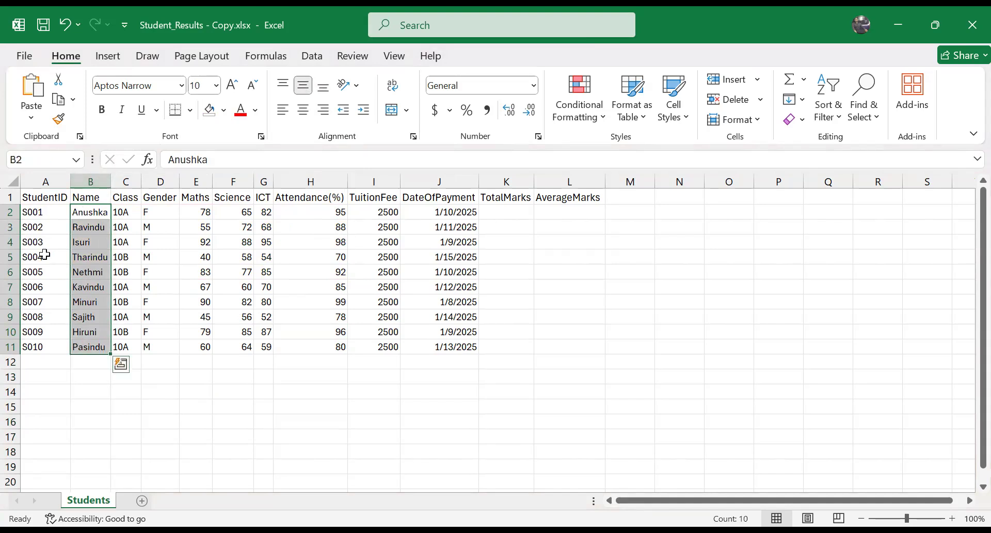
pyautogui.moveTo(99, 212); pyautogui.dragTo(94, 346)
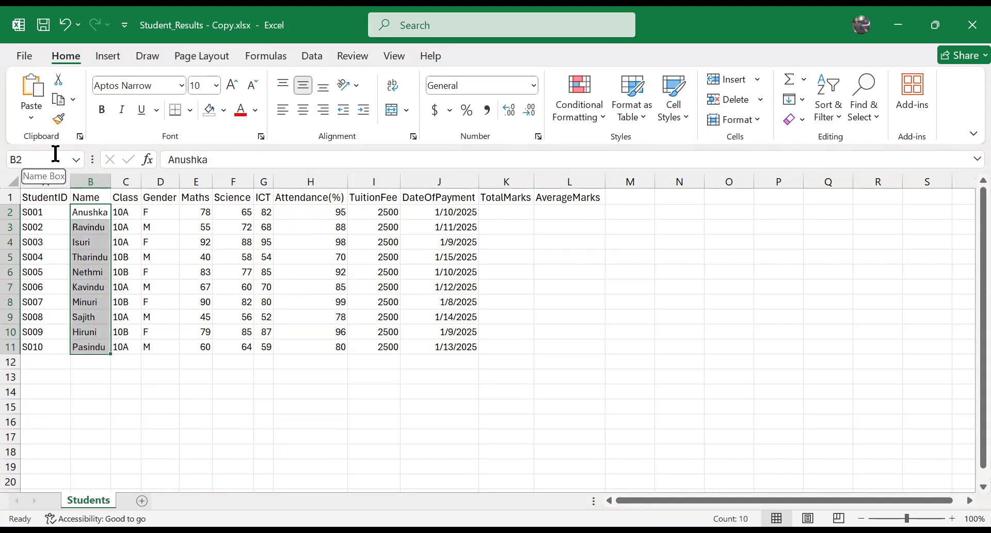
pyautogui.click(56, 154)
pyautogui.write('Stu_Names')
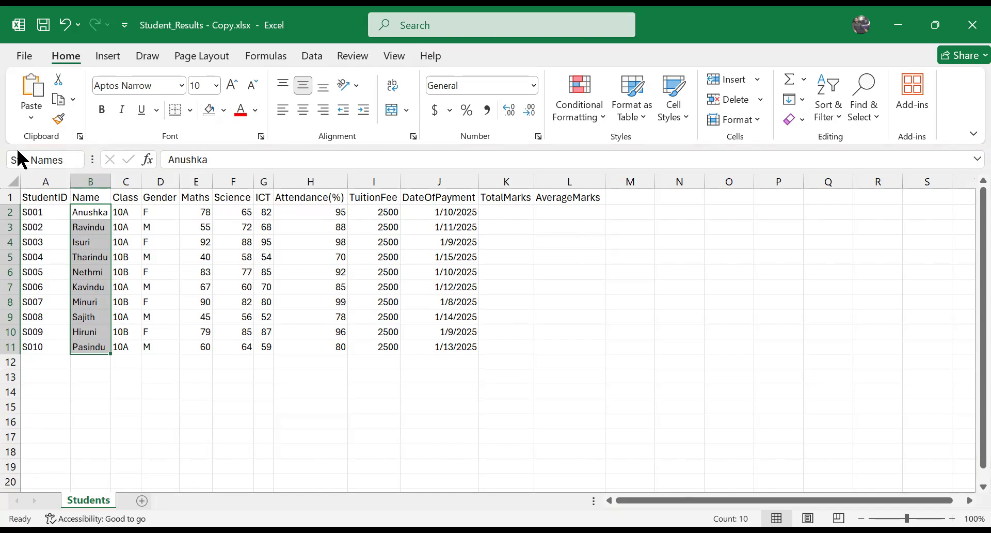
pyautogui.moveTo(69, 159); pyautogui.dragTo(11, 160)
# Step: Reselect the cells B2:B11 to check their range name, and move to the empty cell P8
pyautogui.click(196, 362)
pyautogui.moveTo(89, 212); pyautogui.dragTo(106, 347)
pyautogui.click(797, 301)
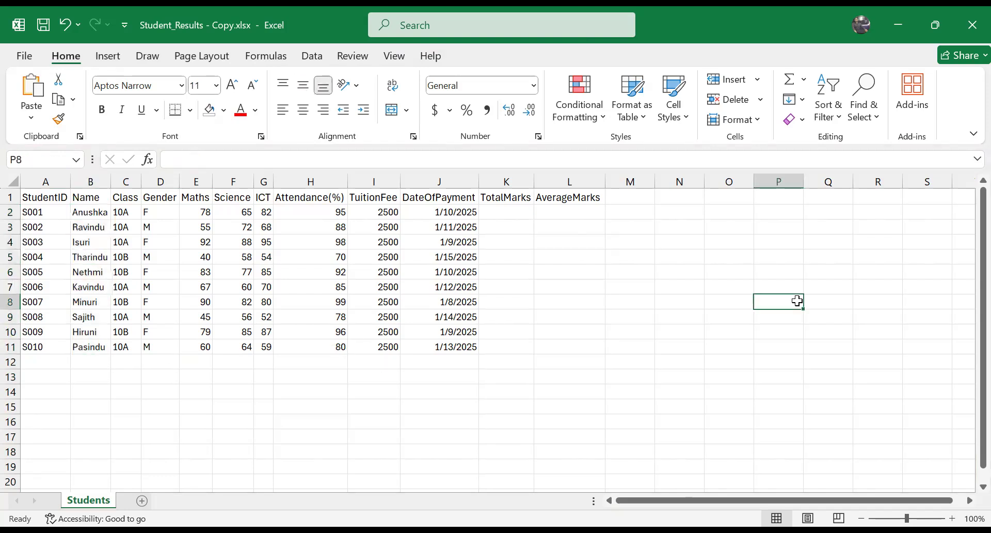
# Step: Select the named range by entering Stu_Names in the Name Box
pyautogui.click(50, 162)
pyautogui.write('Stu_Names')
pyautogui.press('Return')
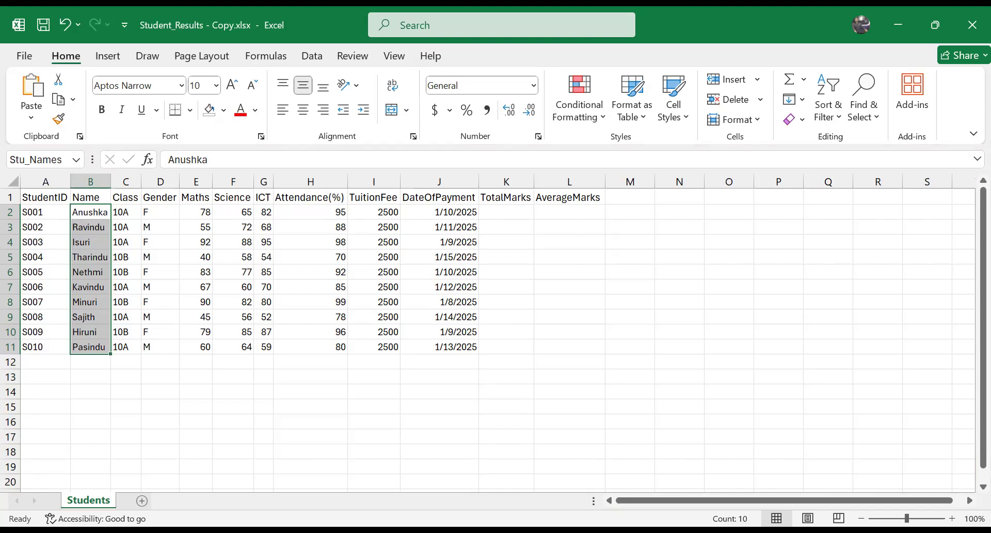
pyautogui.hotkey('alt', 'Tab')
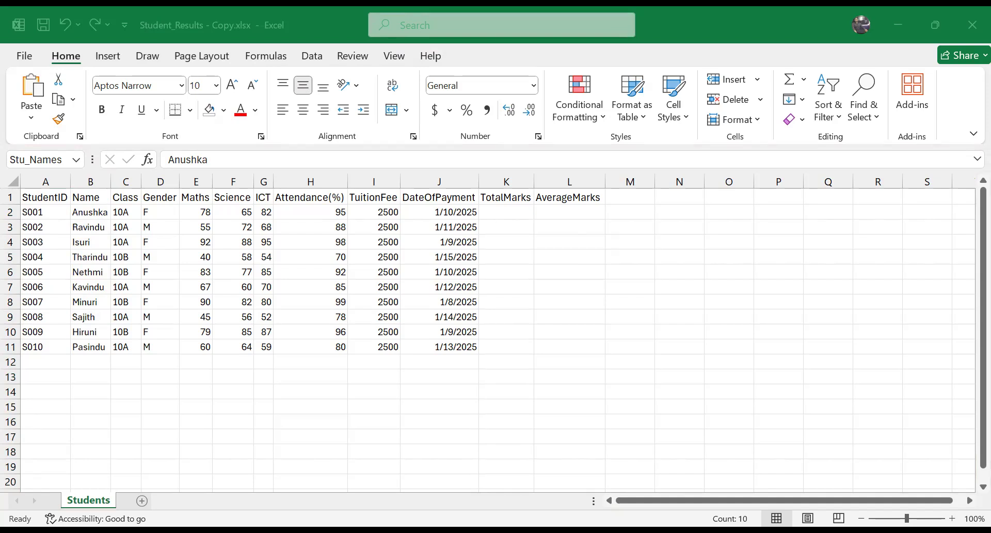
pyautogui.click(553, 135)
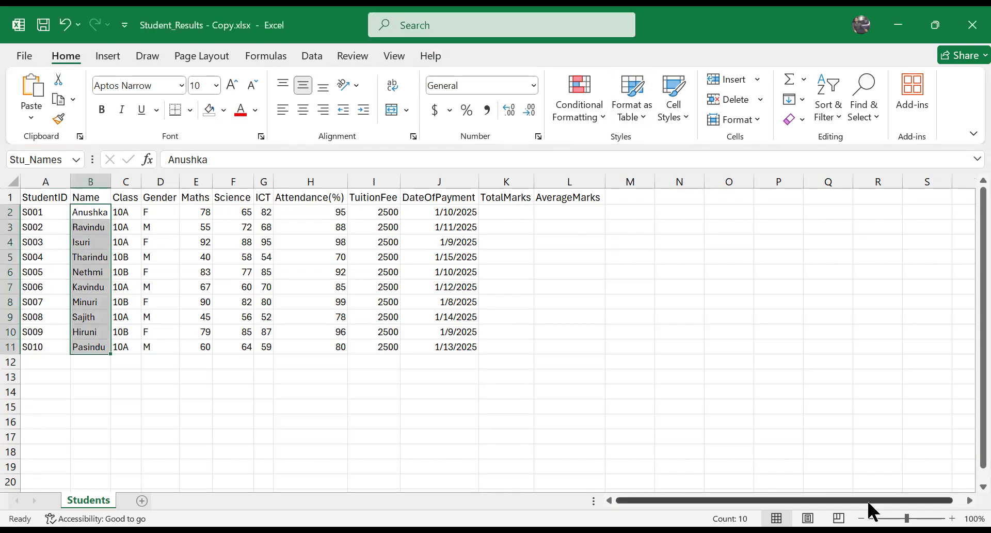
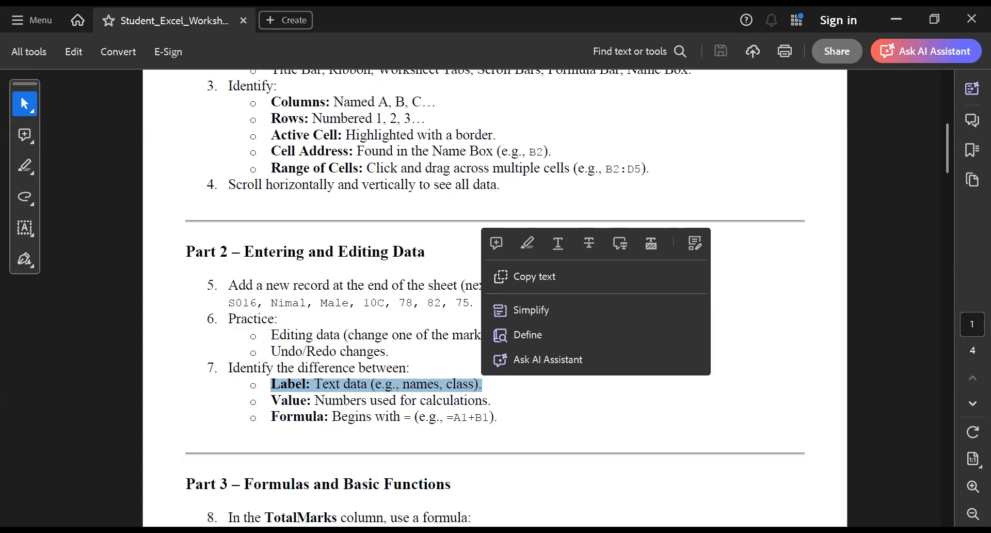
# Step: Read the worksheet's definitions of Label, Value and Formula under Part 2, highlighting the explanation of each
pyautogui.click(313, 389)
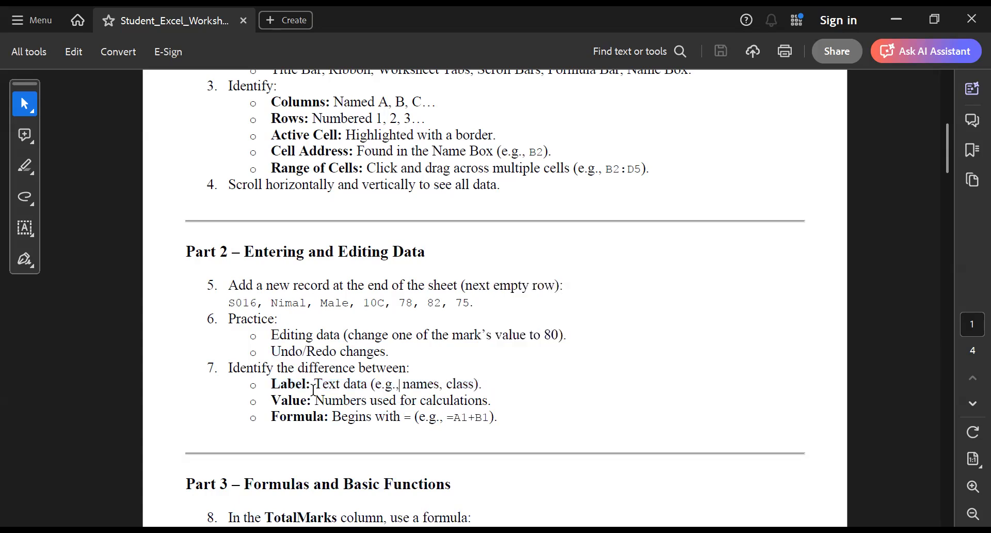
pyautogui.moveTo(314, 389); pyautogui.dragTo(366, 387)
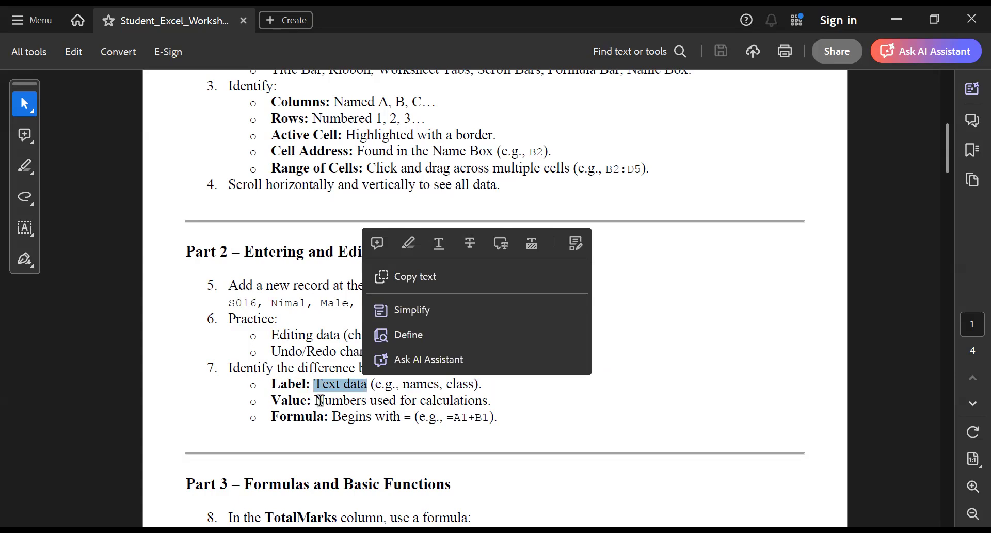
pyautogui.moveTo(315, 400); pyautogui.dragTo(487, 401)
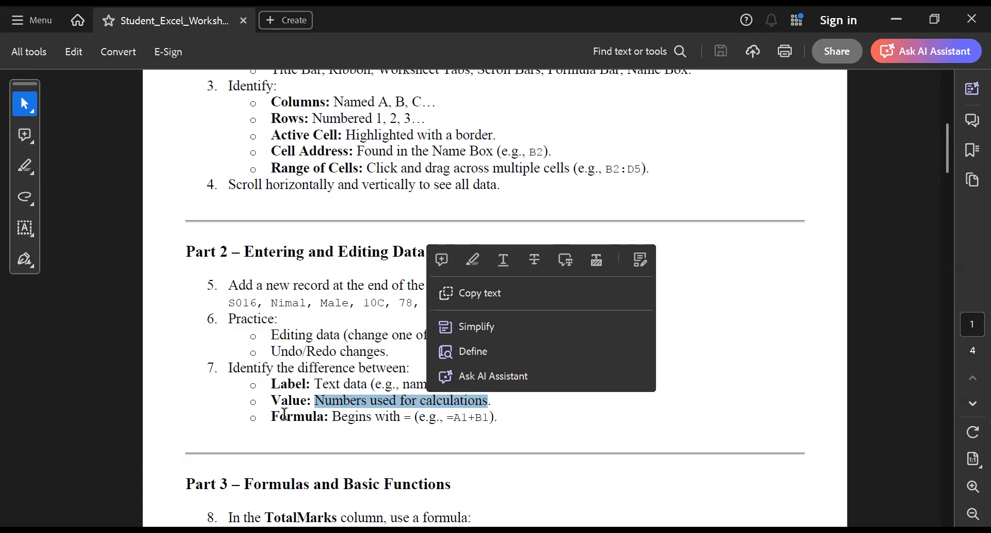
pyautogui.click(304, 417)
pyautogui.moveTo(404, 418); pyautogui.dragTo(498, 421)
# Step: Read the TotalMarks instruction in Part 3 of the worksheet and highlight its =SUM(E2:G2) formula
pyautogui.scroll(-5, 462, 454)
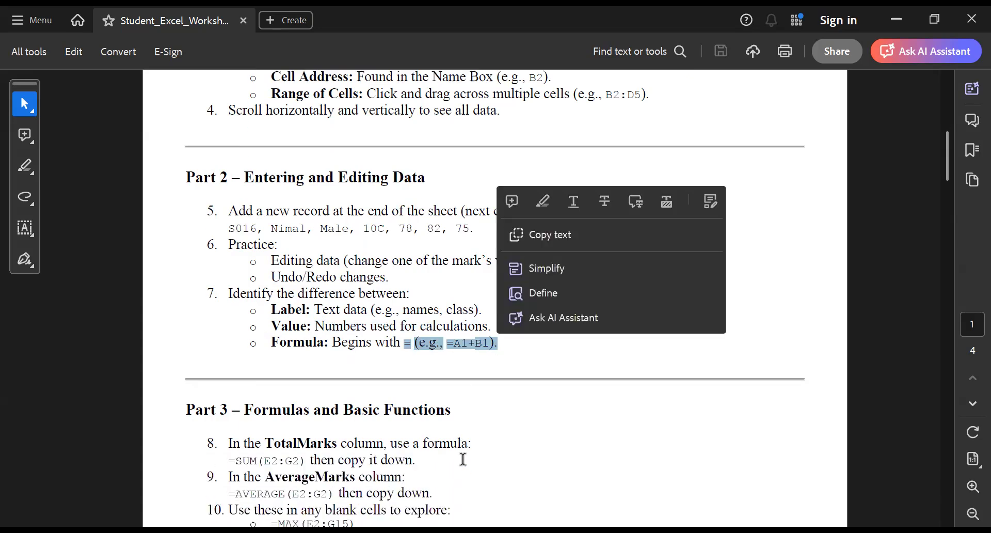
pyautogui.click(462, 437)
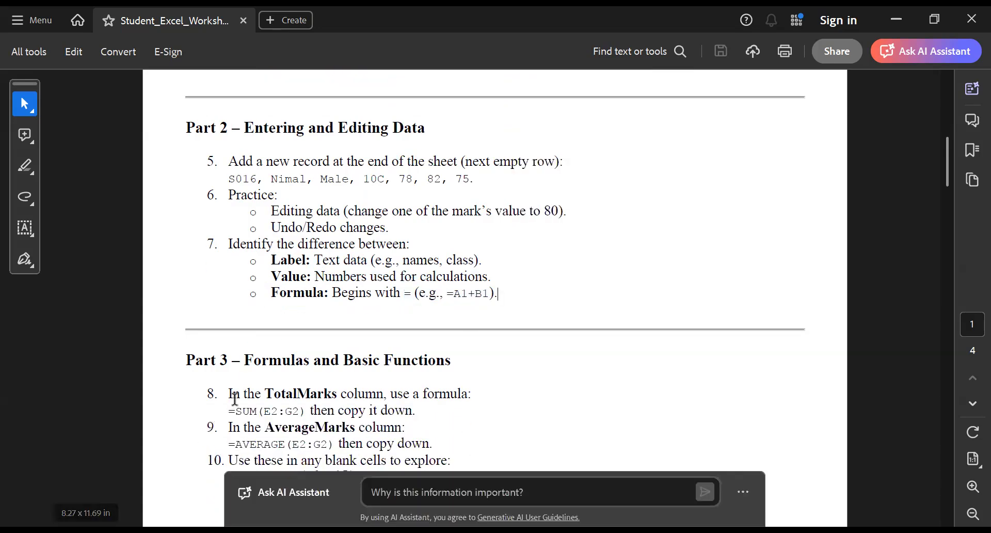
pyautogui.moveTo(232, 388); pyautogui.dragTo(468, 393)
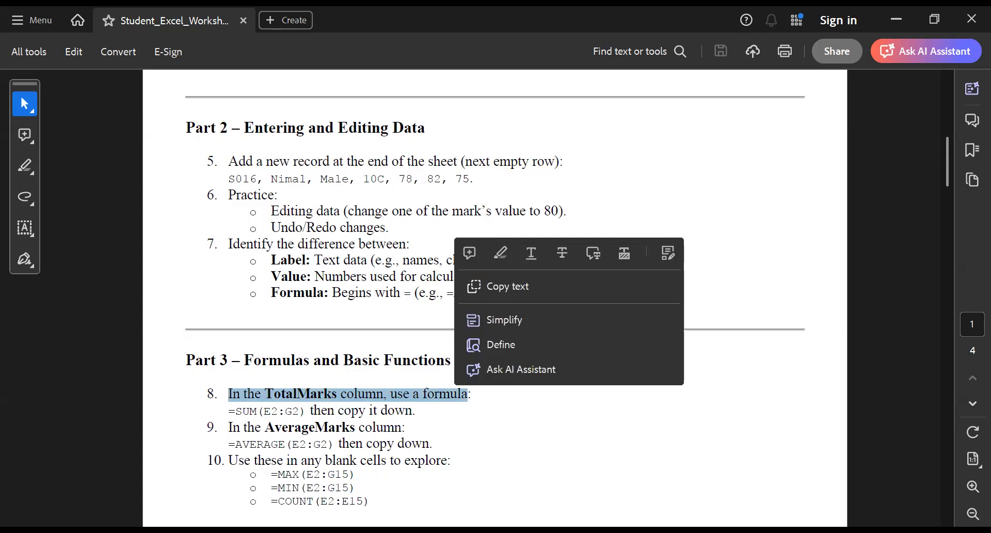
pyautogui.moveTo(227, 412); pyautogui.dragTo(305, 413)
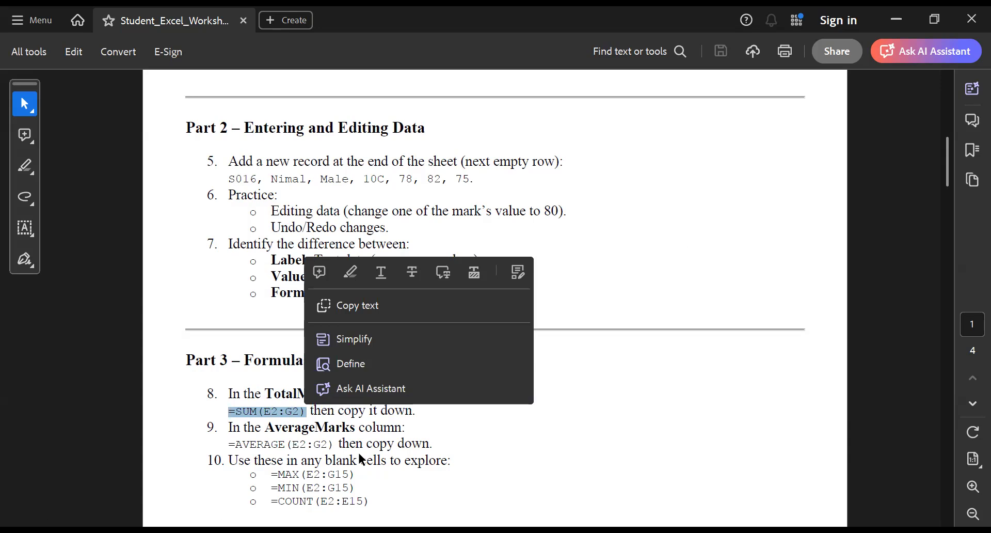
pyautogui.rightClick(252, 407)
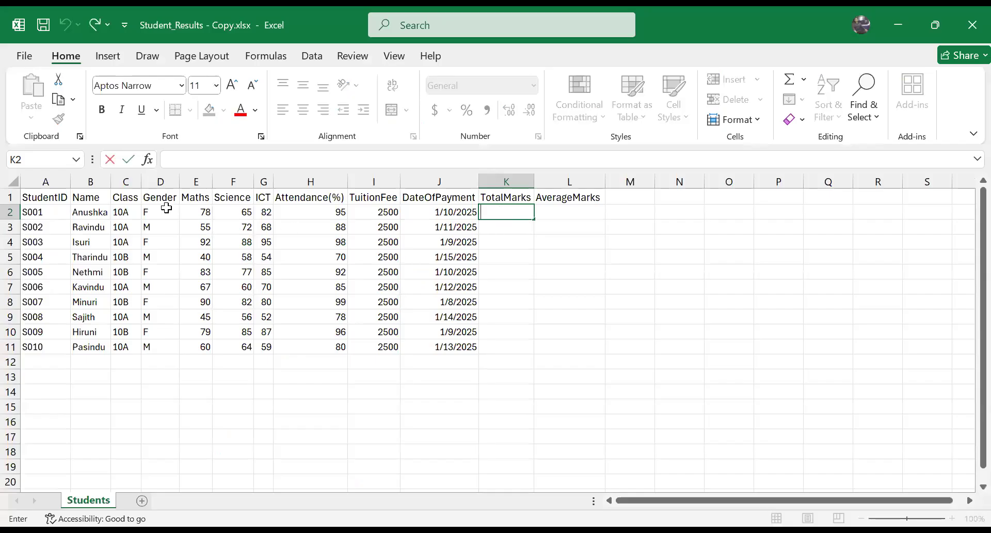
# Step: In the Excel workbook, enter =SUM(E2:G2) in TotalMarks cell K2 to add the Maths, Science and ICT marks
pyautogui.click(197, 203)
pyautogui.moveTo(197, 212); pyautogui.dragTo(268, 212)
pyautogui.click(501, 208)
pyautogui.write('=s')
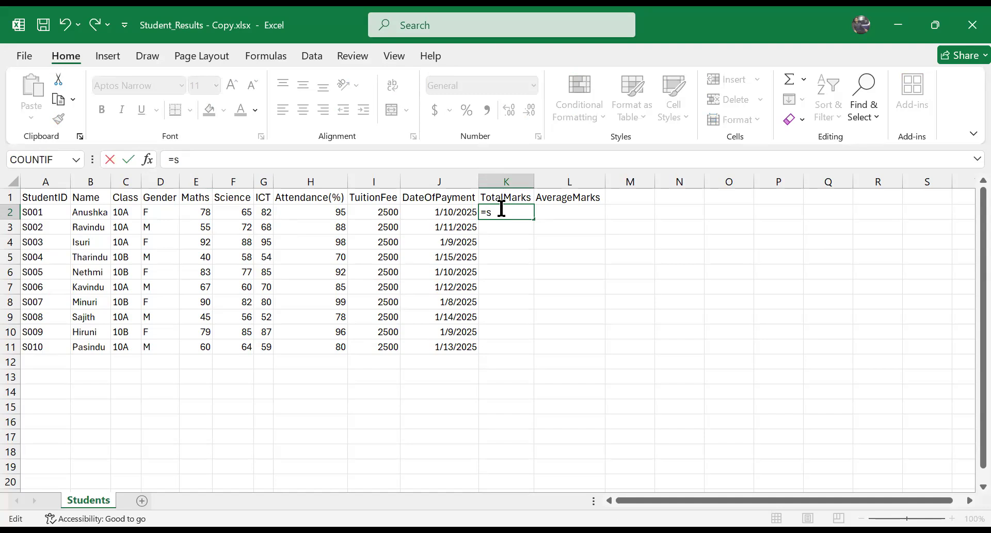
pyautogui.write('um(')
pyautogui.moveTo(198, 209); pyautogui.dragTo(266, 211)
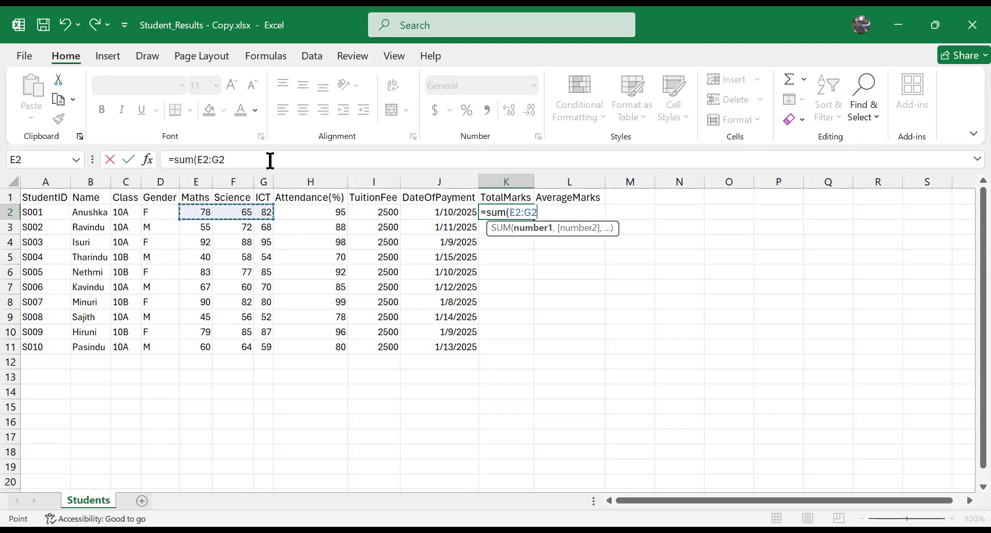
pyautogui.press('Return')
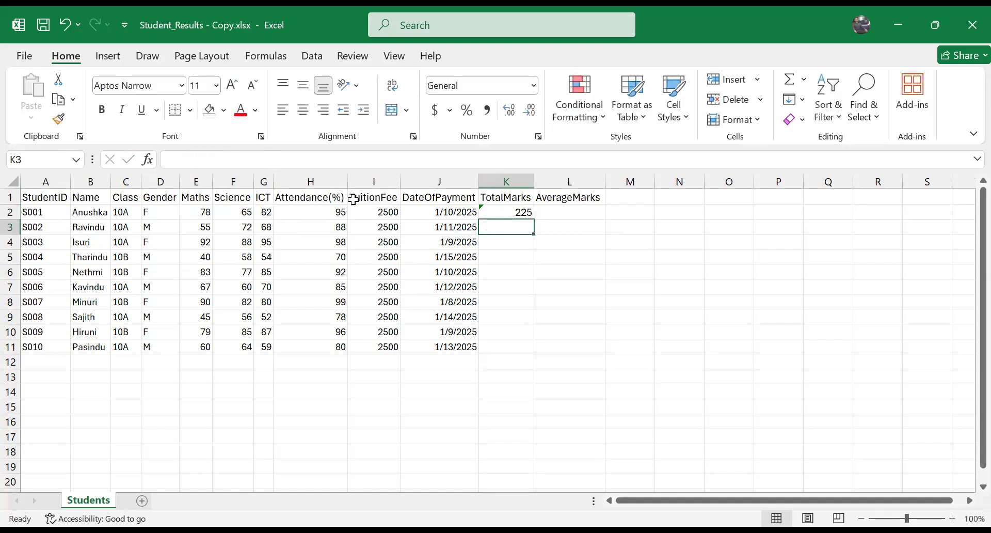
# Step: Enlarge the sheet to 130% and look through the error-checking options for the total formula in K2
pyautogui.click(503, 213)
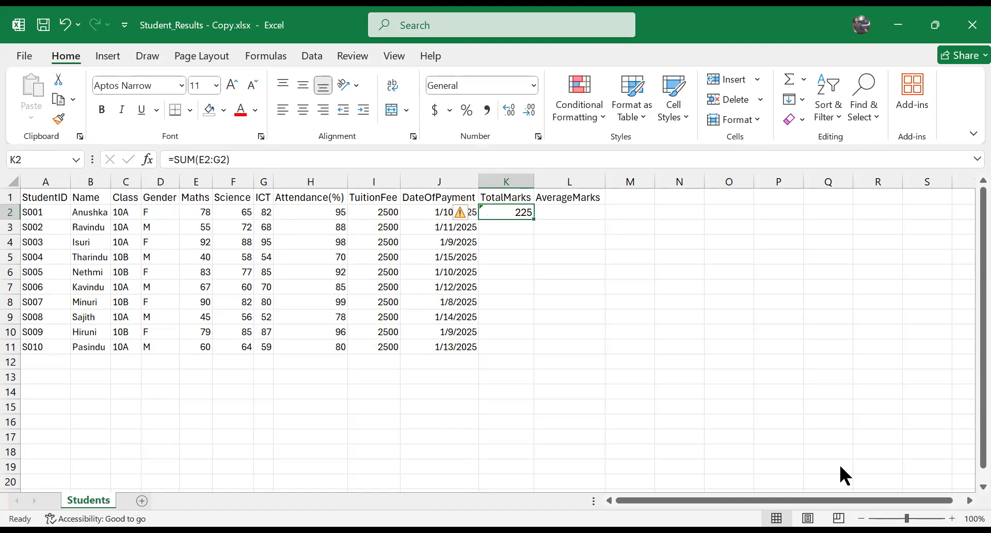
pyautogui.click(952, 517)
pyautogui.click(952, 517)
pyautogui.click(952, 517)
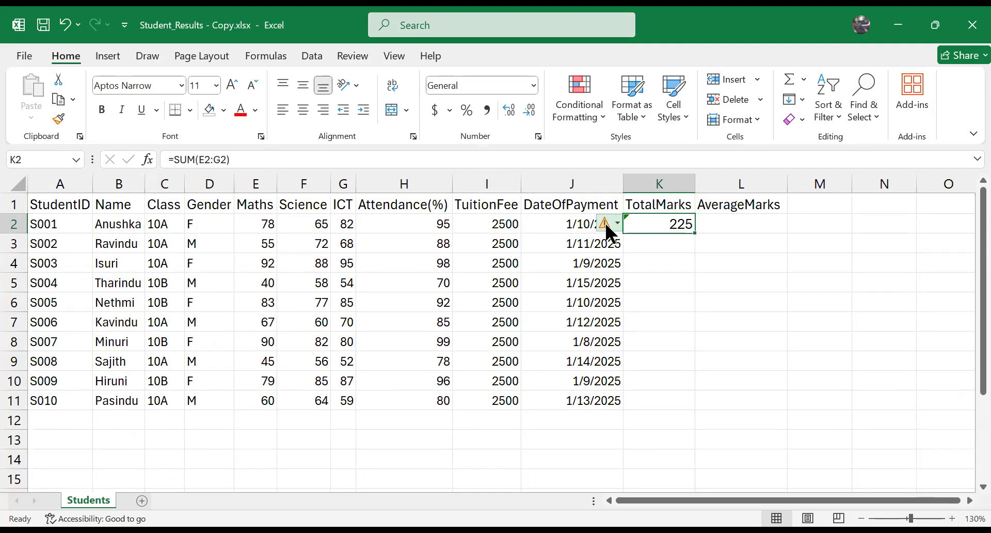
pyautogui.click(606, 225)
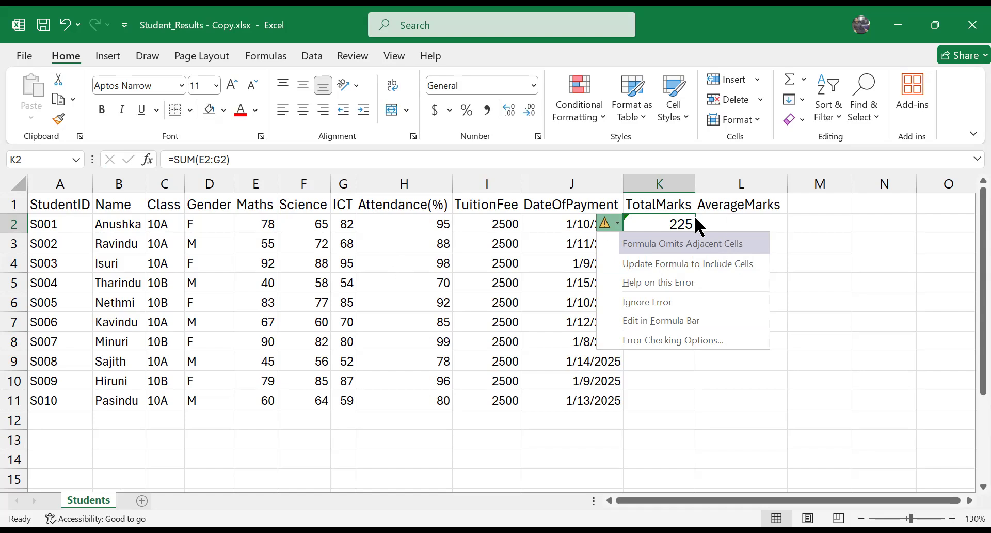
pyautogui.click(447, 223)
# Step: Fill the first student's marks E2:G2 with light blue
pyautogui.moveTo(268, 229); pyautogui.dragTo(338, 224)
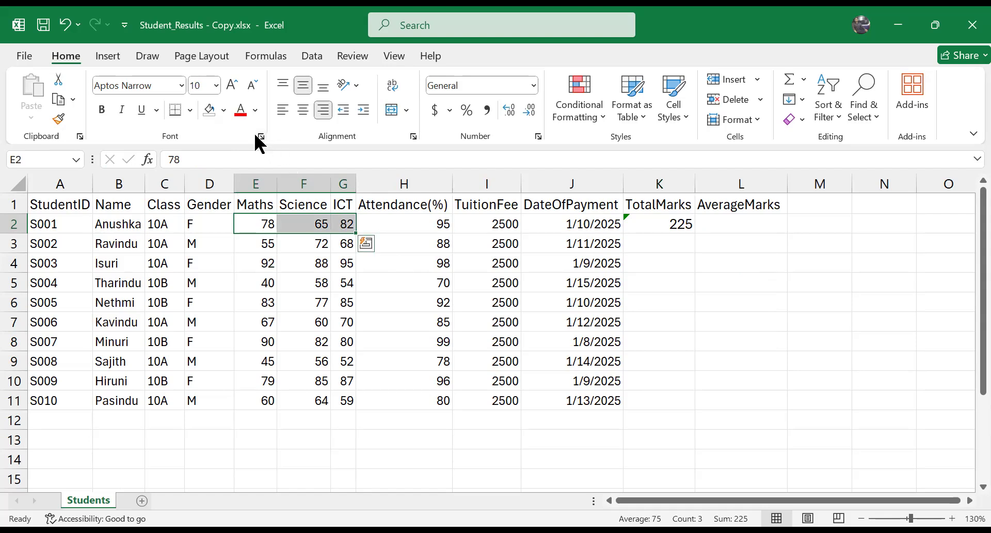
pyautogui.click(223, 109)
pyautogui.click(261, 178)
pyautogui.click(369, 317)
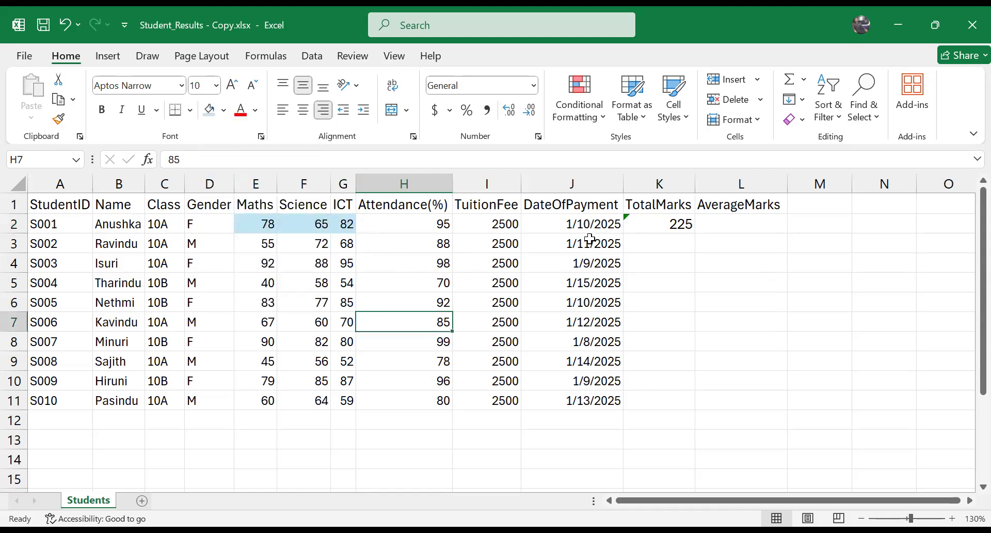
# Step: Examine the Attendance(%) and TuitionFee values beside the summed marks in row 2, then reselect E2:G2
pyautogui.click(399, 226)
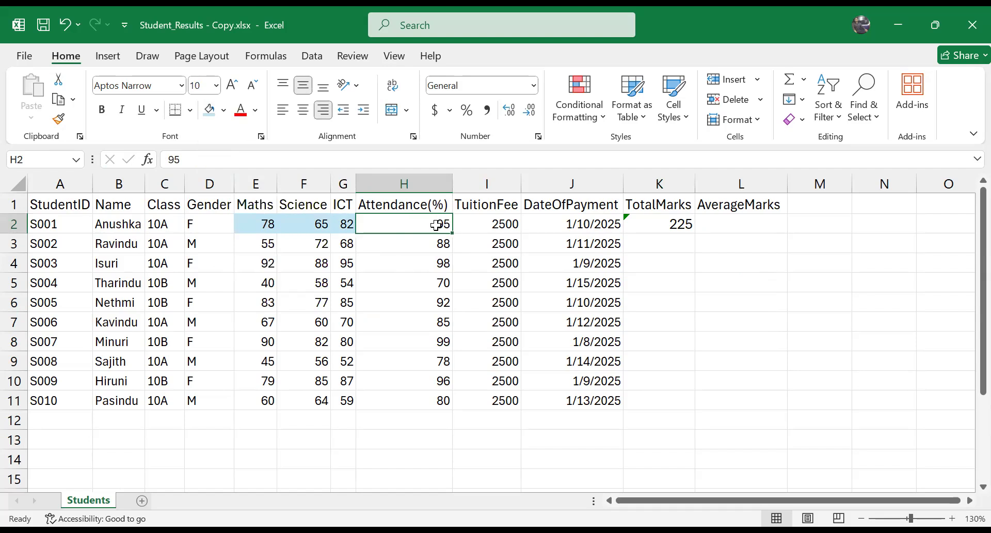
pyautogui.click(408, 207)
pyautogui.click(425, 219)
pyautogui.click(426, 312)
pyautogui.moveTo(249, 224); pyautogui.dragTo(459, 230)
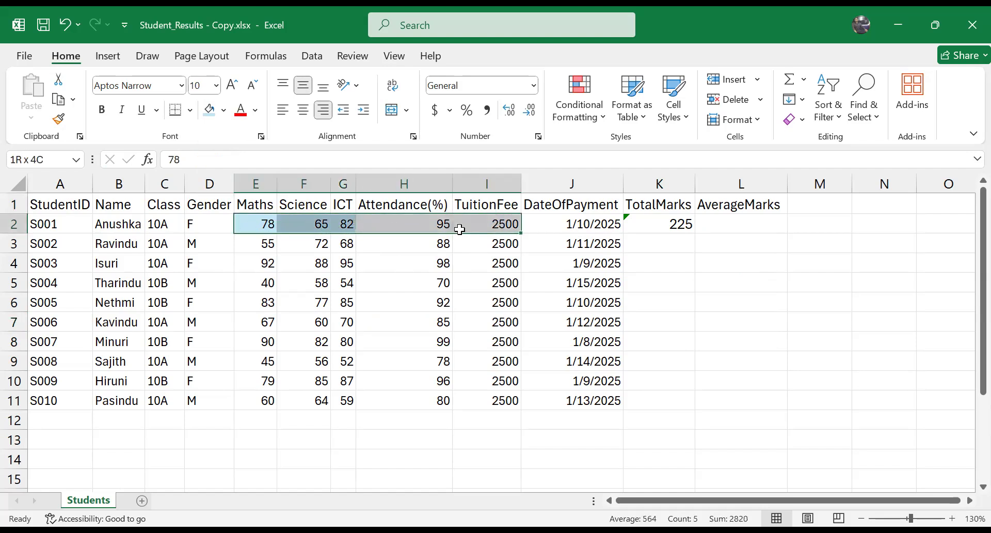
pyautogui.click(656, 238)
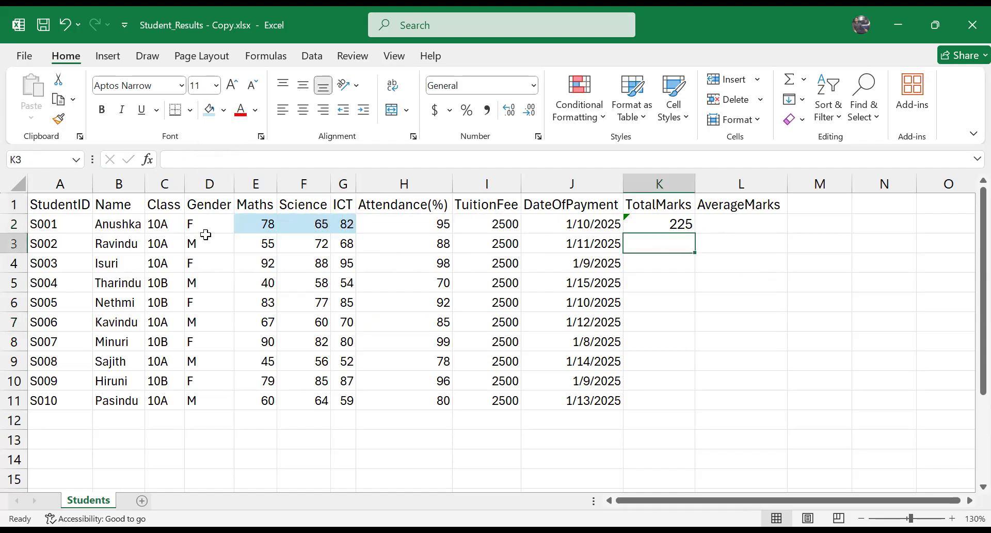
pyautogui.moveTo(258, 224); pyautogui.dragTo(342, 223)
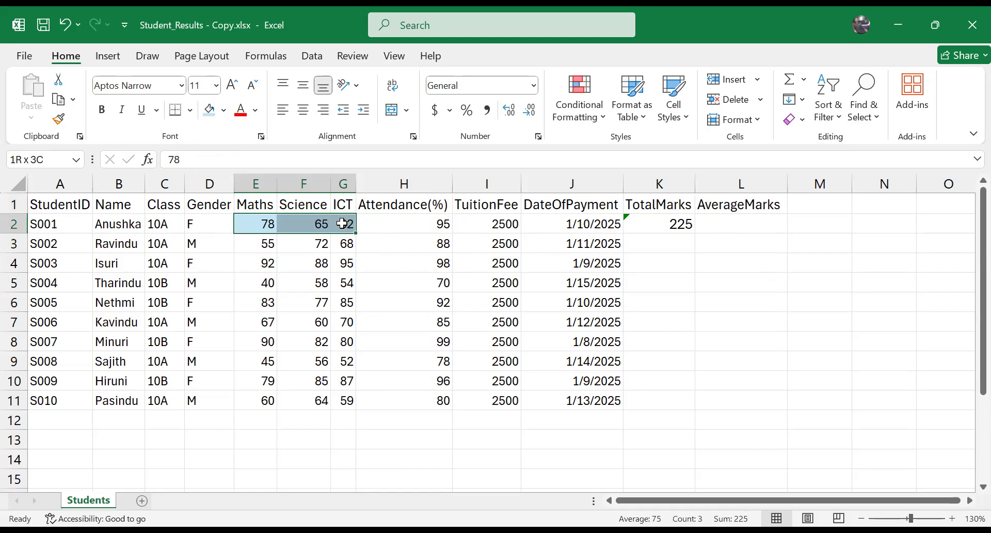
# Step: Hide header row 1 and select the first student's numbers E2:H2 without their headings
pyautogui.click(10, 204)
pyautogui.rightClick(10, 204)
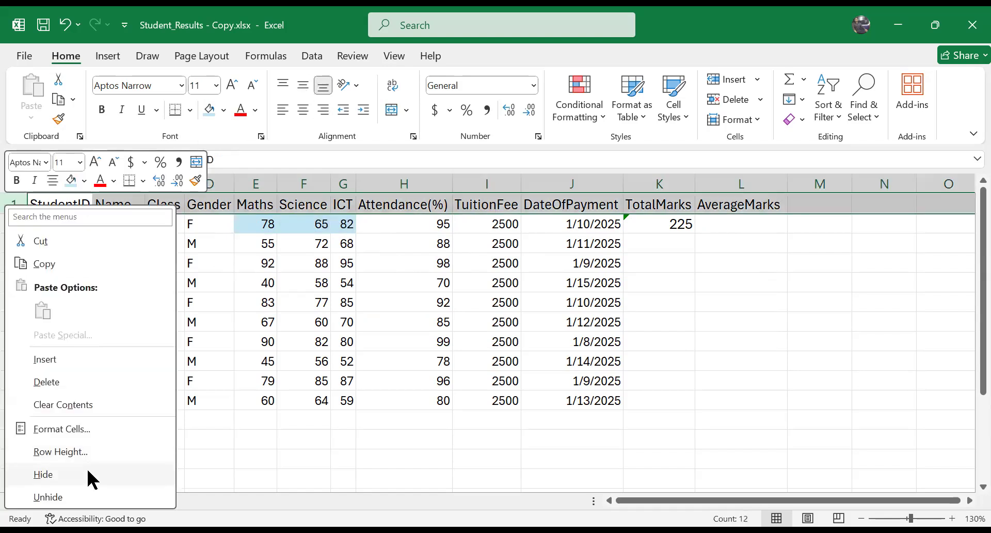
pyautogui.click(88, 470)
pyautogui.moveTo(258, 203); pyautogui.dragTo(442, 198)
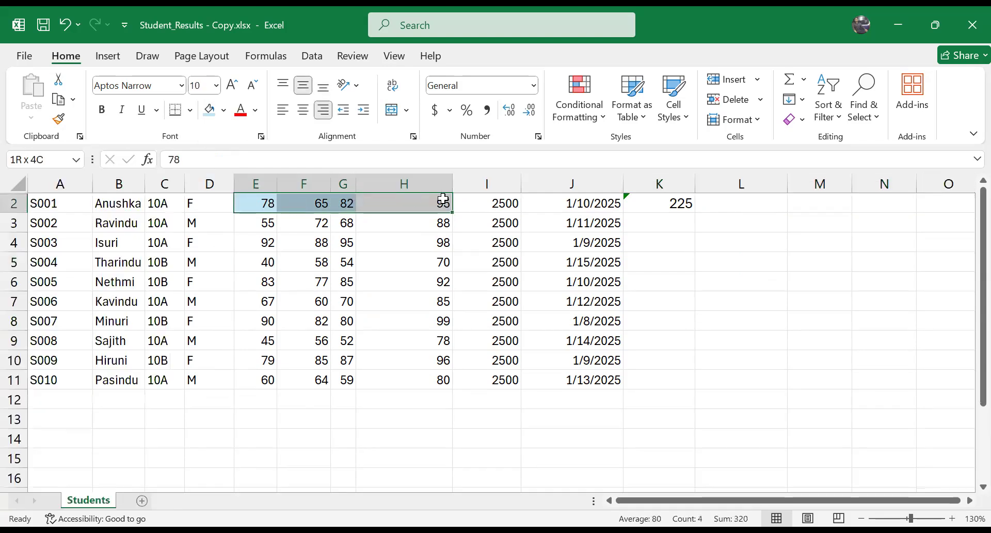
pyautogui.moveTo(261, 201); pyautogui.dragTo(430, 198)
pyautogui.moveTo(428, 211); pyautogui.dragTo(443, 213)
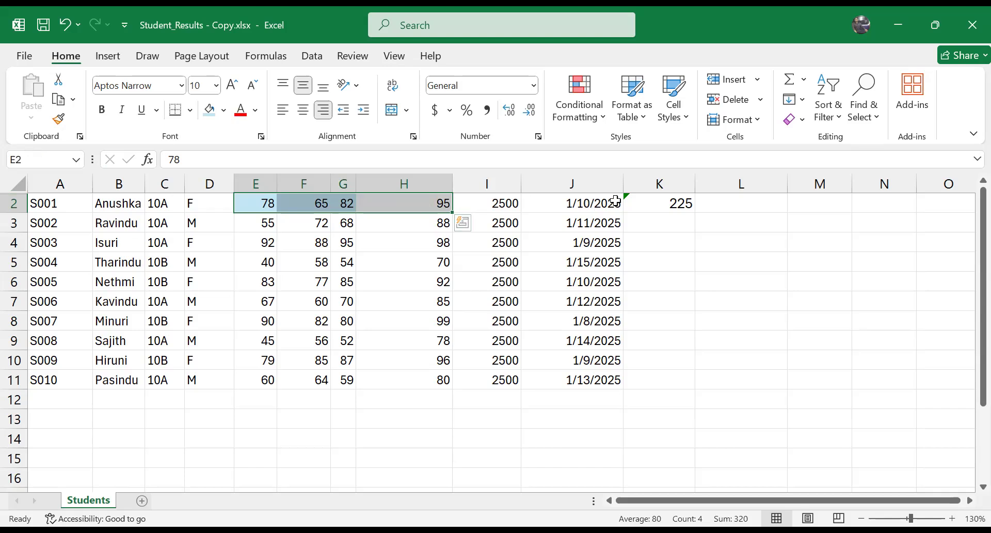
# Step: Unhide header row 1 with the whole sheet selected
pyautogui.click(16, 186)
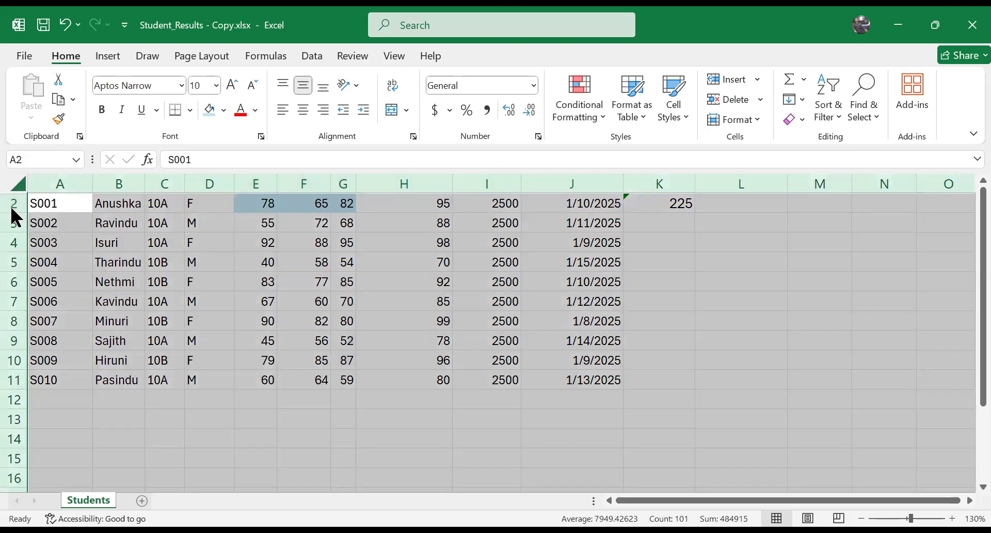
pyautogui.rightClick(12, 209)
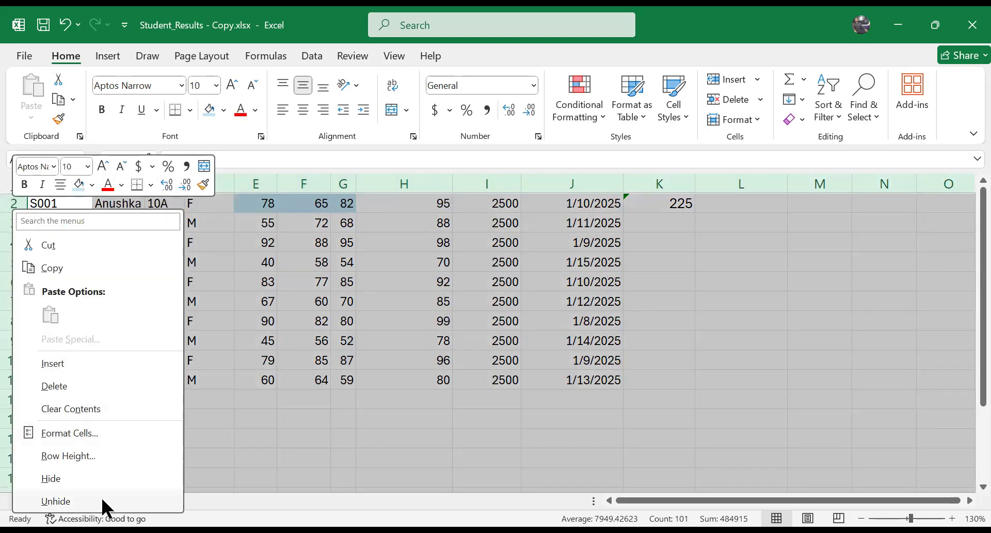
pyautogui.click(101, 500)
pyautogui.click(119, 282)
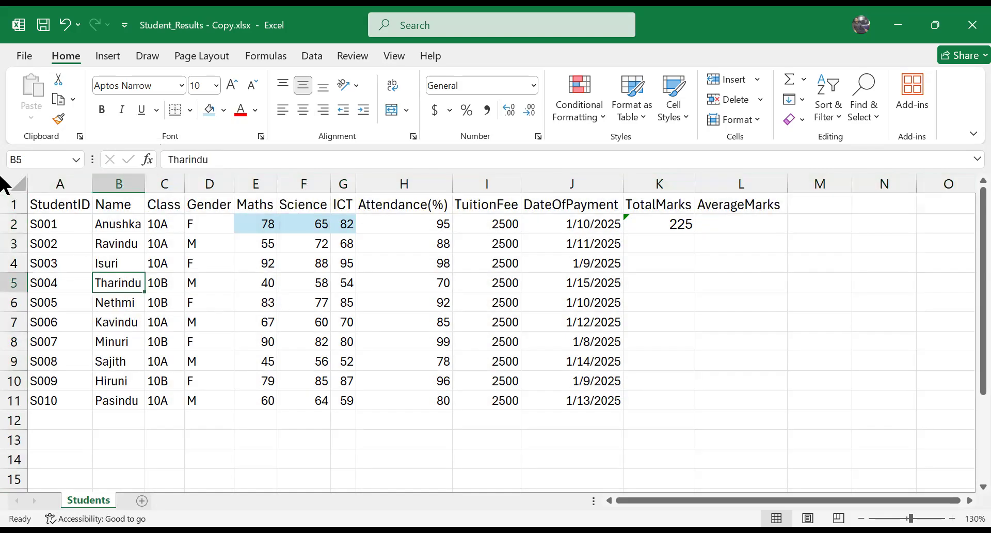
pyautogui.click(16, 185)
pyautogui.hotkey('shift', 'F10')
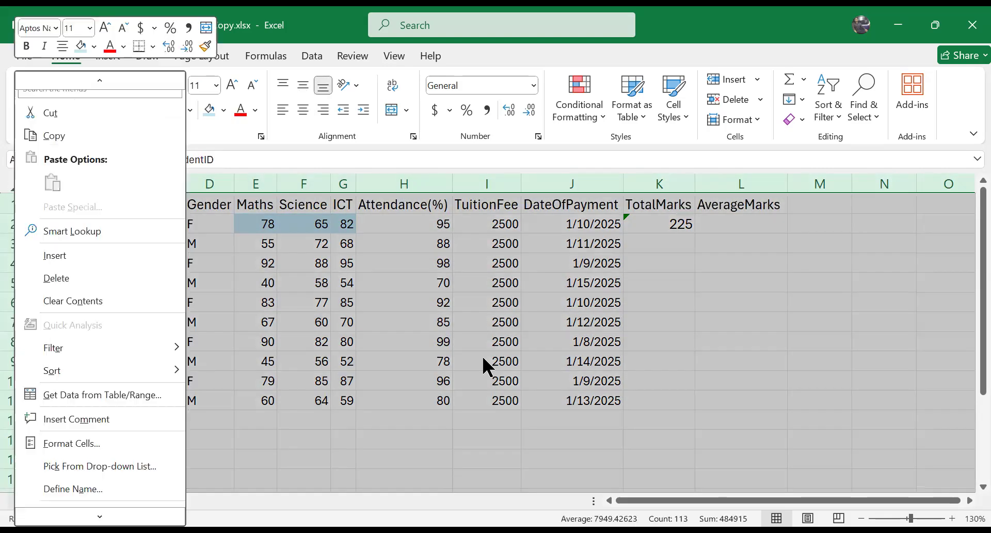
pyautogui.click(483, 358)
# Step: Copy the SUM formula from K2 down the TotalMarks column to K11
pyautogui.click(665, 220)
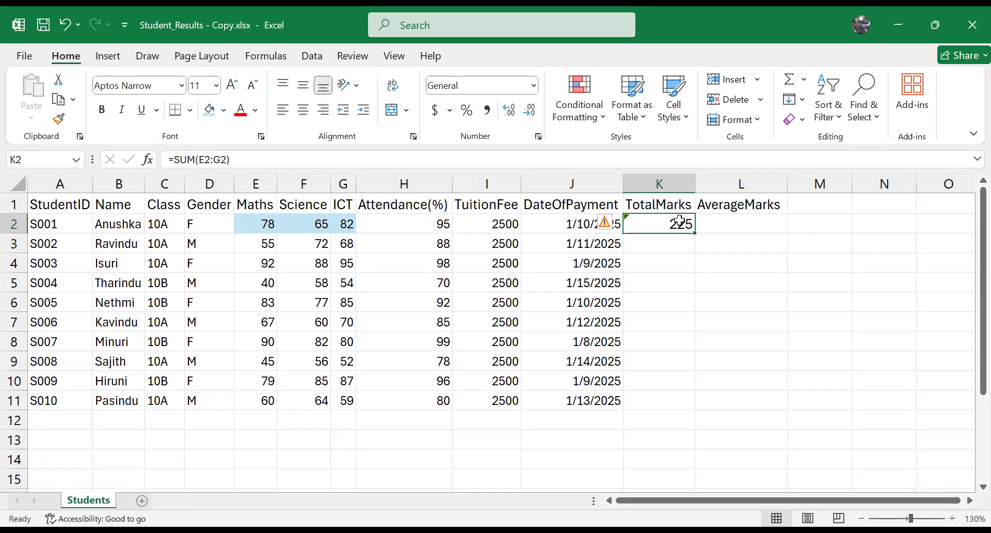
pyautogui.moveTo(270, 221); pyautogui.dragTo(344, 223)
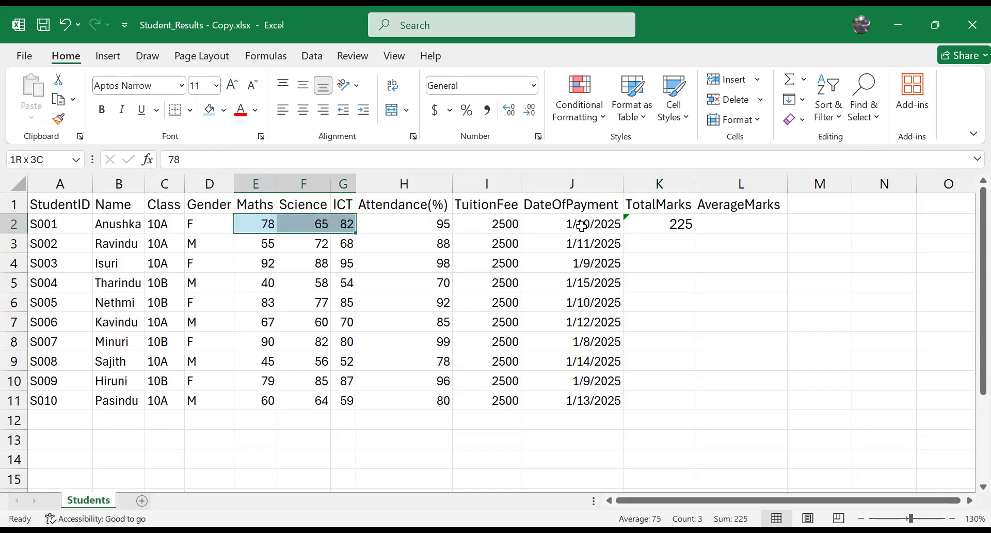
pyautogui.click(645, 216)
pyautogui.moveTo(694, 232); pyautogui.dragTo(698, 406)
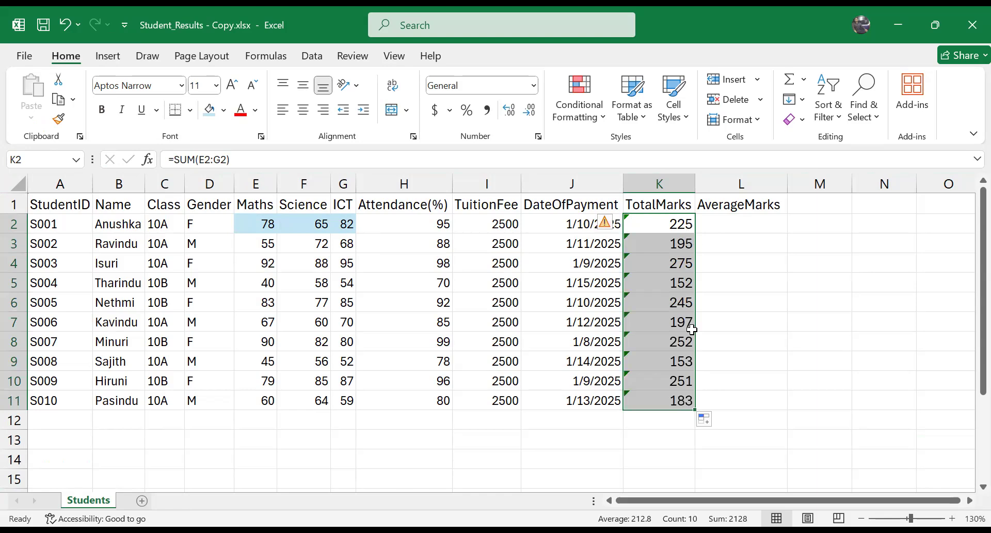
# Step: Review the totals in K2:K11 and inspect the cell range used in the formula of K2
pyautogui.click(712, 283)
pyautogui.moveTo(660, 222); pyautogui.dragTo(670, 402)
pyautogui.click(647, 217)
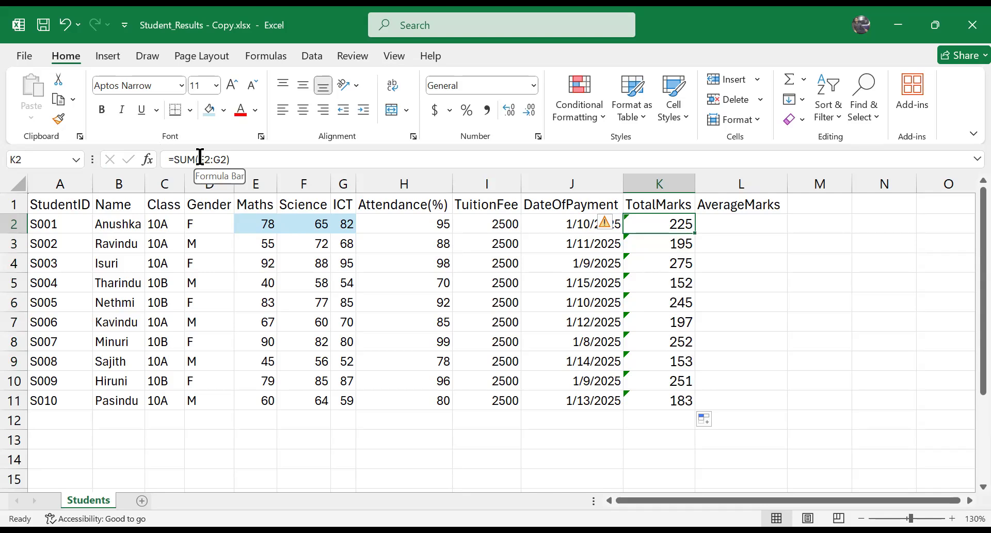
pyautogui.moveTo(202, 159); pyautogui.dragTo(224, 159)
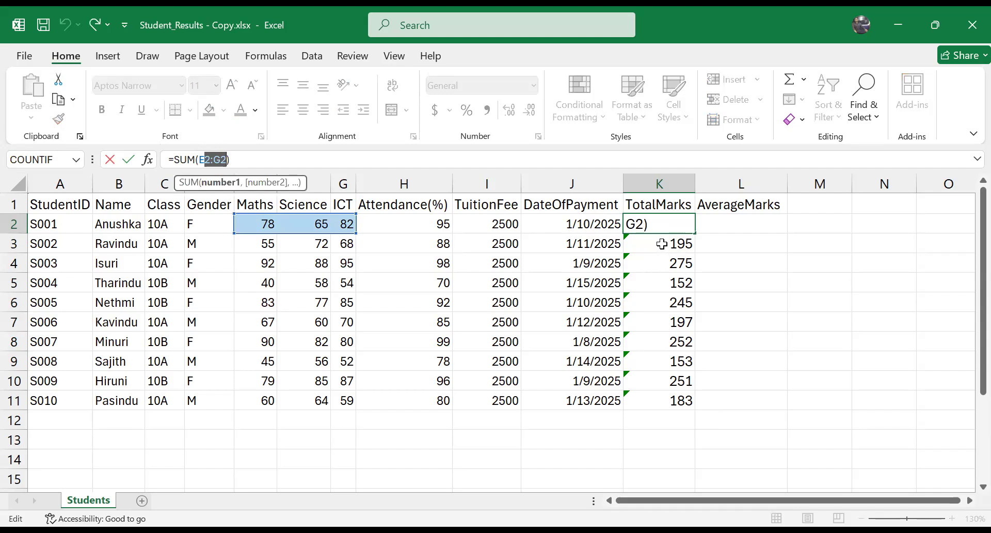
pyautogui.press('Return')
# Step: Inspect the cell ranges used in the SUM formulas of K2 and K3, then leave the formulas unedited
pyautogui.moveTo(200, 159); pyautogui.dragTo(224, 160)
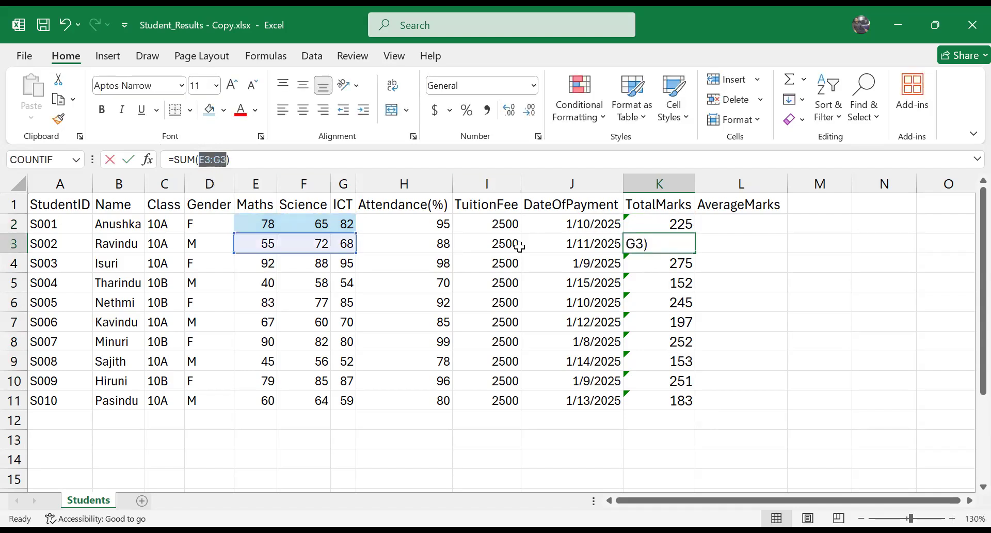
pyautogui.click(207, 160)
pyautogui.click(201, 160)
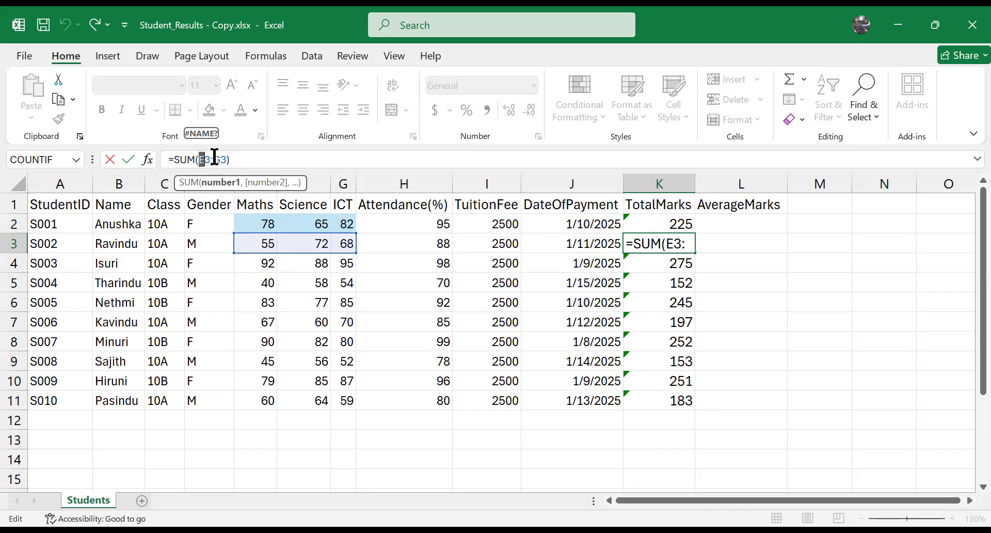
pyautogui.moveTo(214, 160); pyautogui.dragTo(219, 159)
pyautogui.click(211, 159)
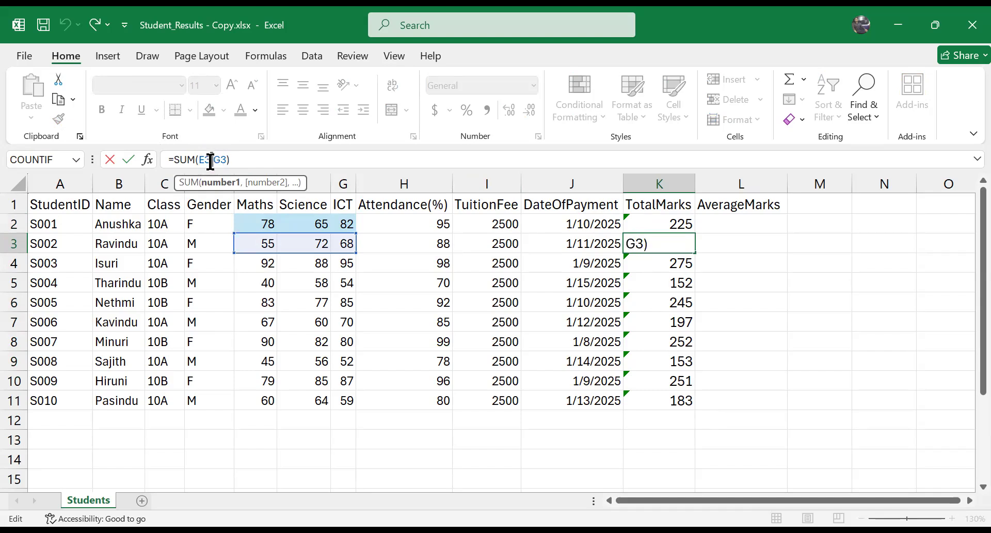
pyautogui.click(684, 245)
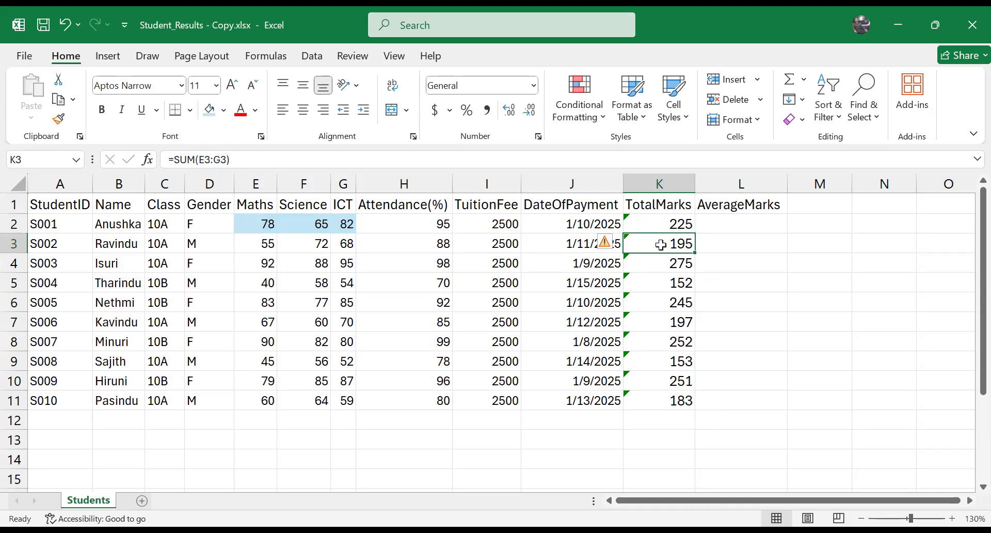
pyautogui.moveTo(200, 159); pyautogui.dragTo(230, 159)
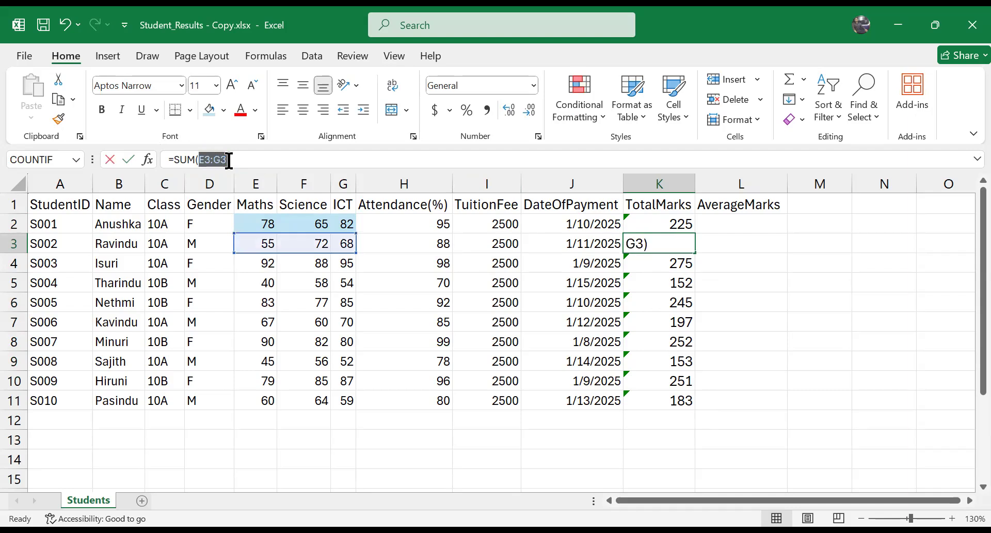
pyautogui.click(833, 279)
pyautogui.press('Escape')
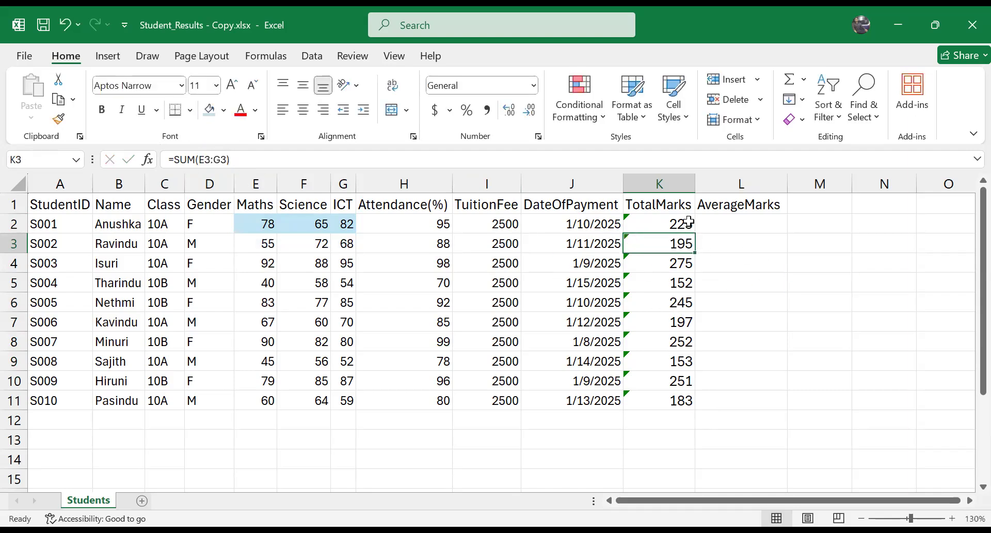
# Step: Compare the cell ranges referenced by the TotalMarks formulas in K2, K3 and K4
pyautogui.click(689, 223)
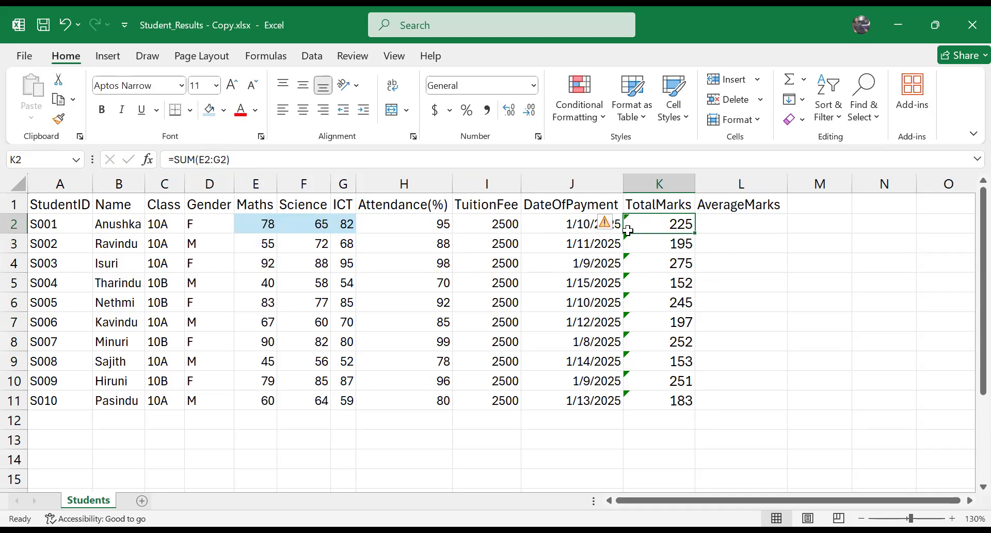
pyautogui.doubleClick(664, 215)
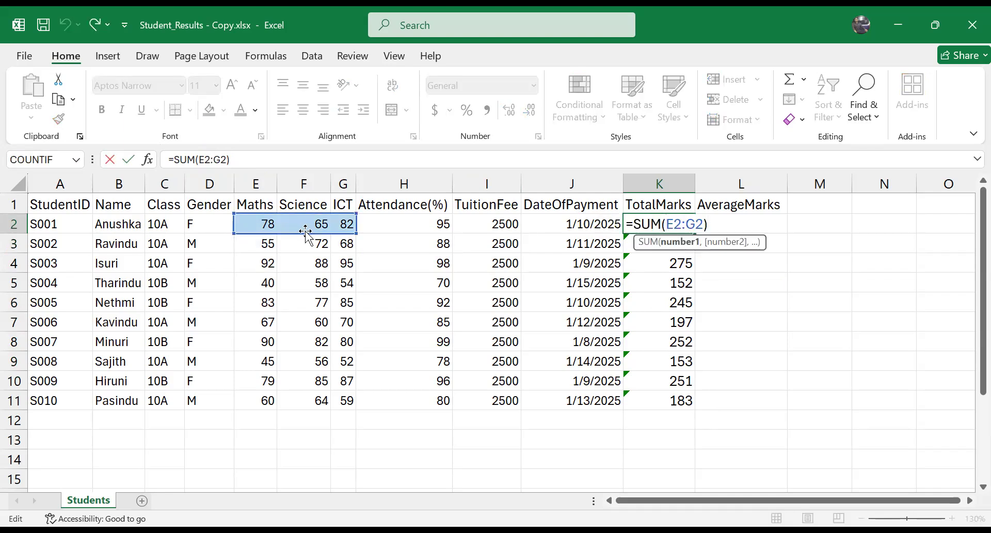
pyautogui.click(642, 248)
pyautogui.doubleClick(643, 249)
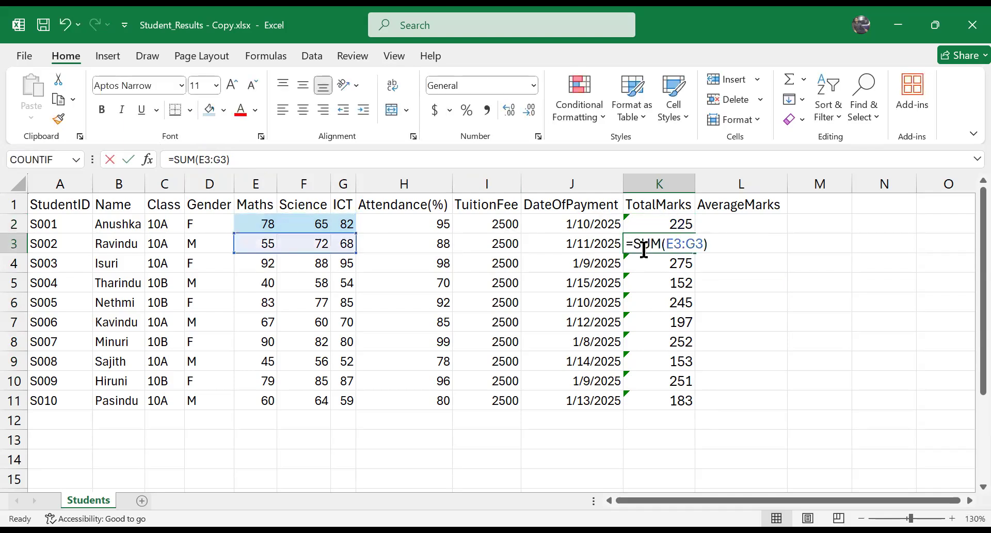
pyautogui.doubleClick(649, 262)
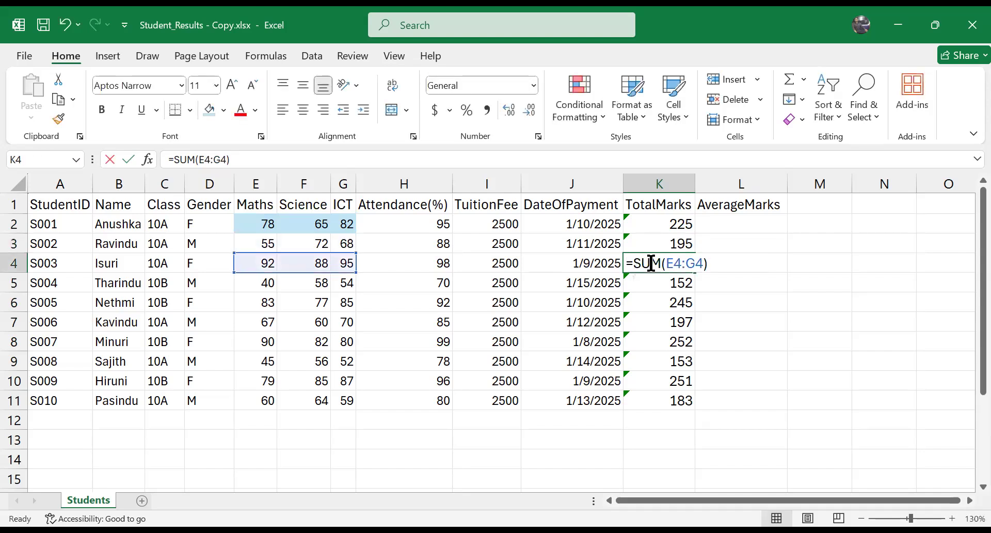
pyautogui.press('Escape')
# Step: Enter =SUM(E2:G2) in M5 and copy the formula down to M11
pyautogui.click(834, 281)
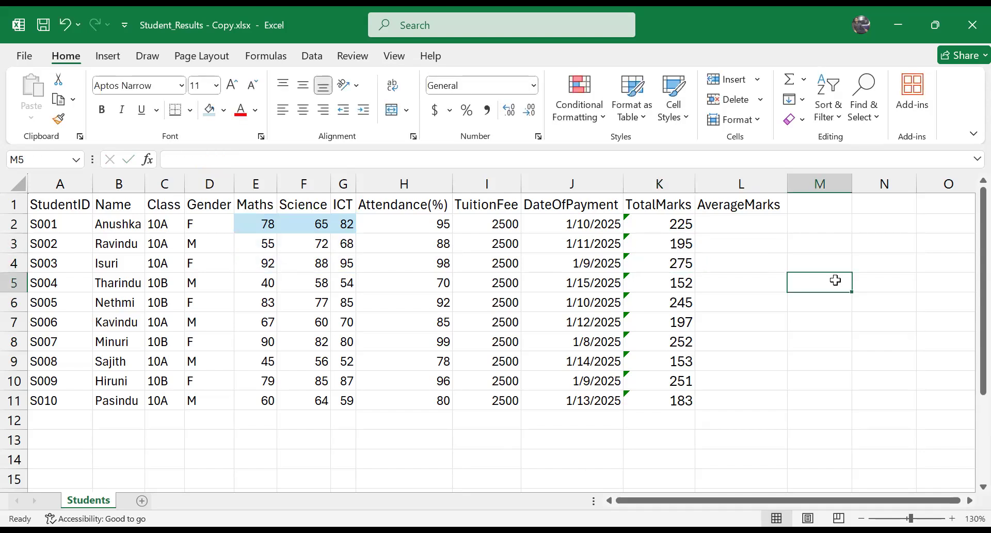
pyautogui.write('=')
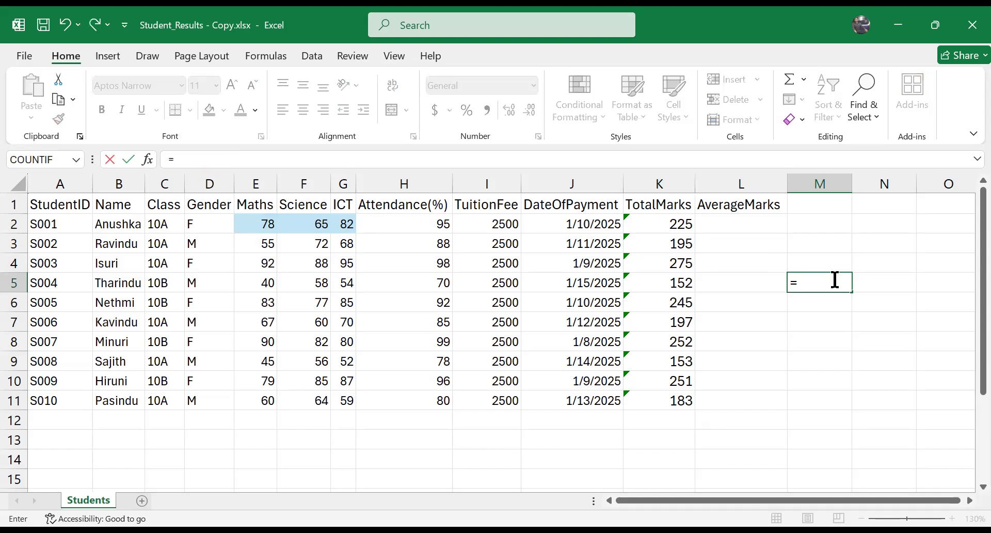
pyautogui.write('sum(')
pyautogui.moveTo(258, 225); pyautogui.dragTo(362, 219)
pyautogui.write(')')
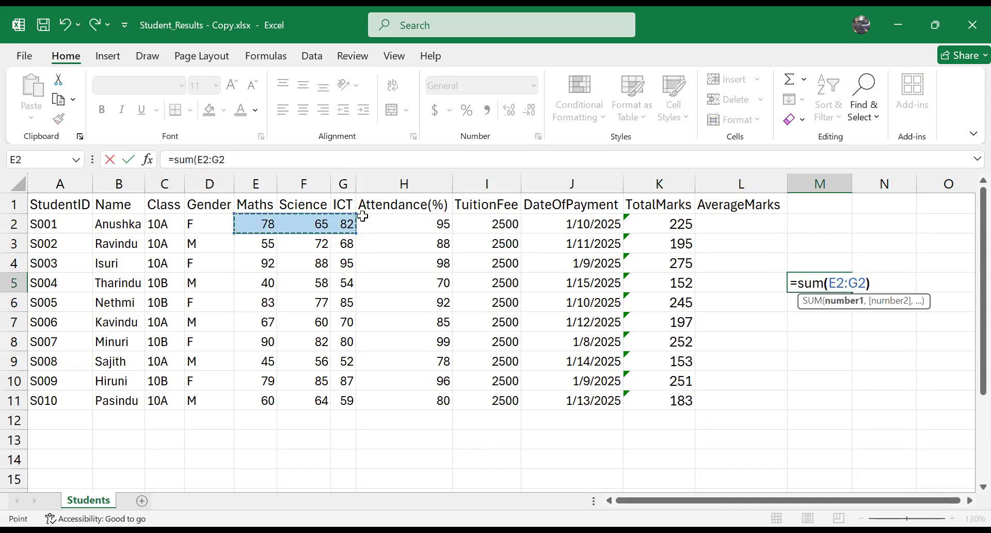
pyautogui.press('Return')
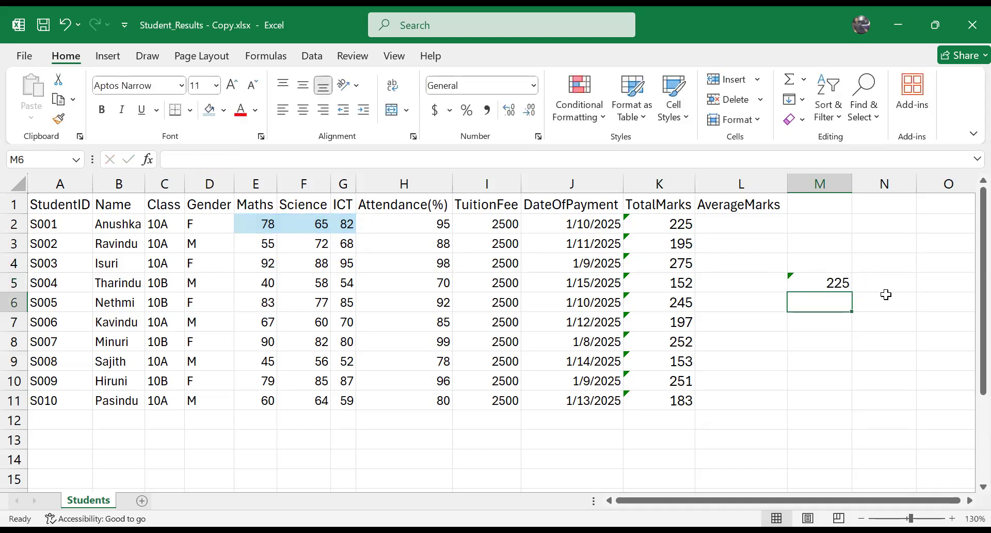
pyautogui.click(837, 282)
pyautogui.moveTo(852, 291); pyautogui.dragTo(859, 404)
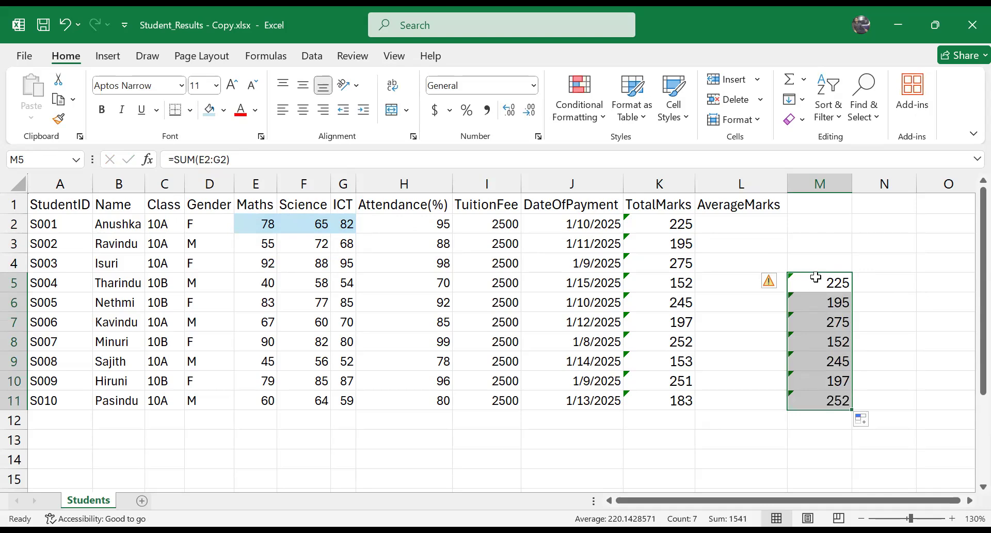
# Step: Check which student rows the copied SUM formulas in M5 to M8 refer to
pyautogui.click(819, 279)
pyautogui.doubleClick(819, 281)
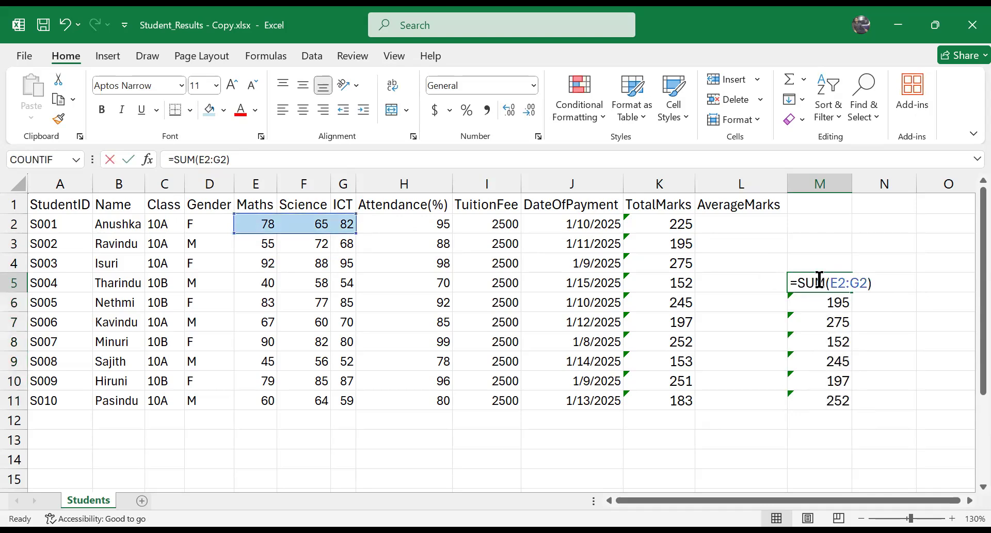
pyautogui.press('Escape')
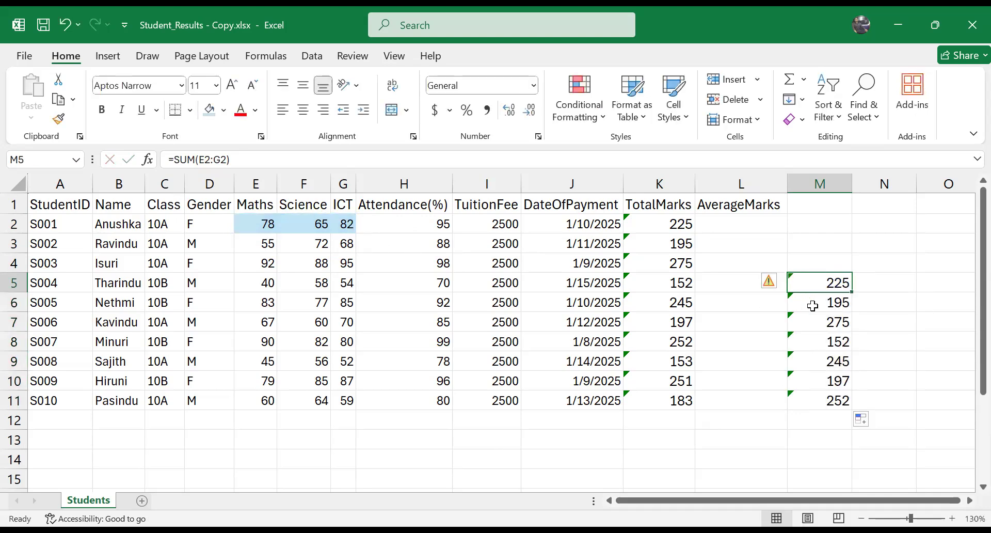
pyautogui.doubleClick(803, 301)
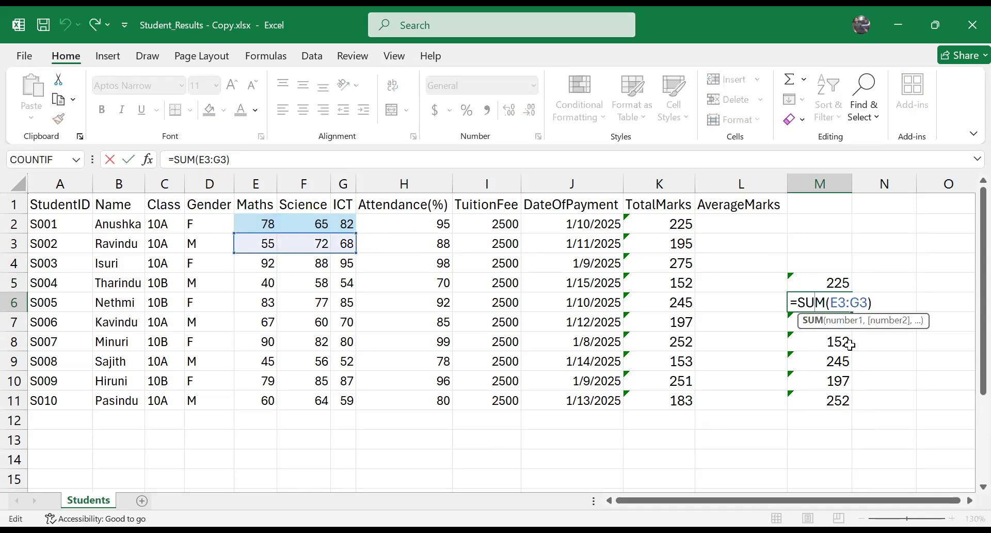
pyautogui.doubleClick(836, 322)
pyautogui.doubleClick(838, 342)
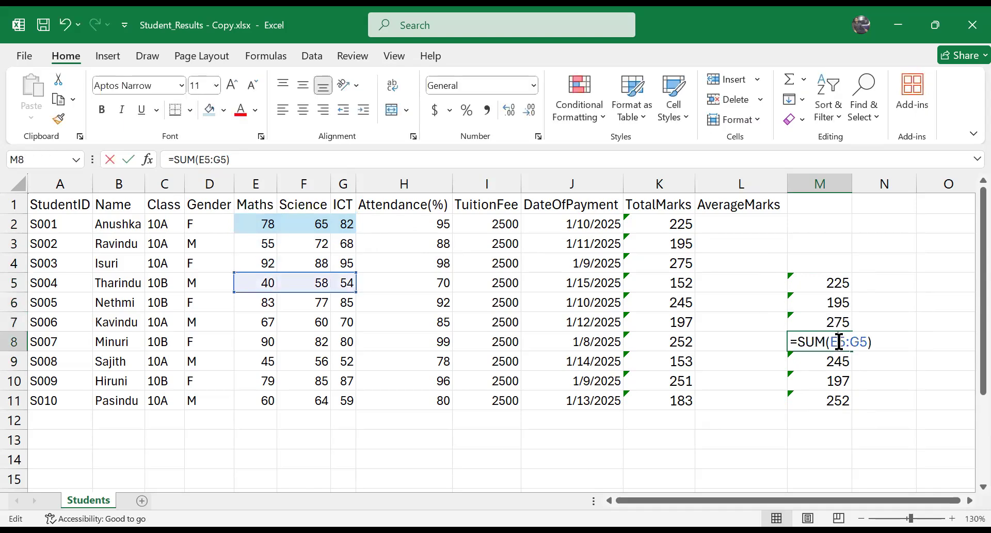
# Step: Clear the trial totals in M5:M11 by filling the empty cell M4 down over them
pyautogui.click(834, 265)
pyautogui.moveTo(852, 273); pyautogui.dragTo(844, 394)
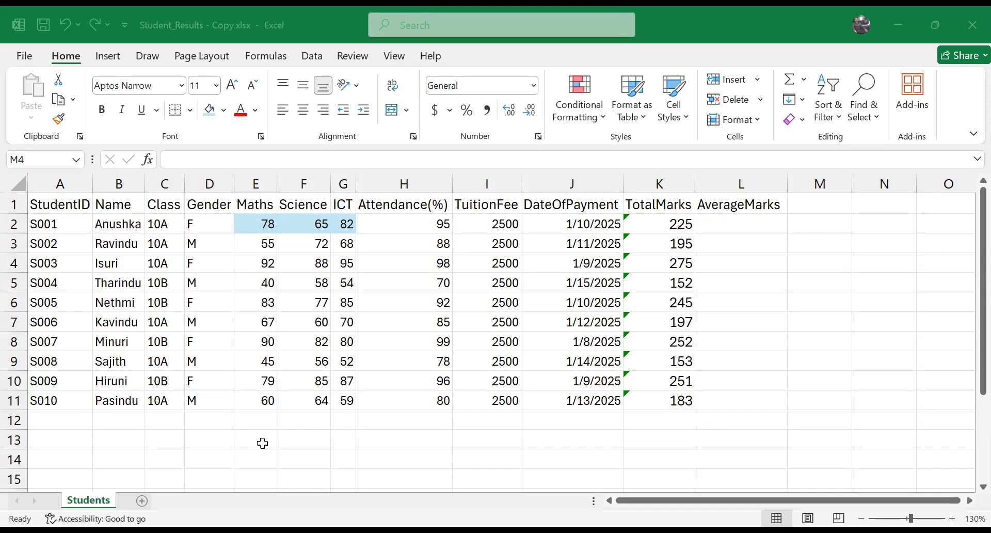
# Step: Highlight in turn the AverageMarks cells L2:L11, the first student's cells D2:H2 and the marks E2:F10
pyautogui.moveTo(750, 227); pyautogui.dragTo(758, 402)
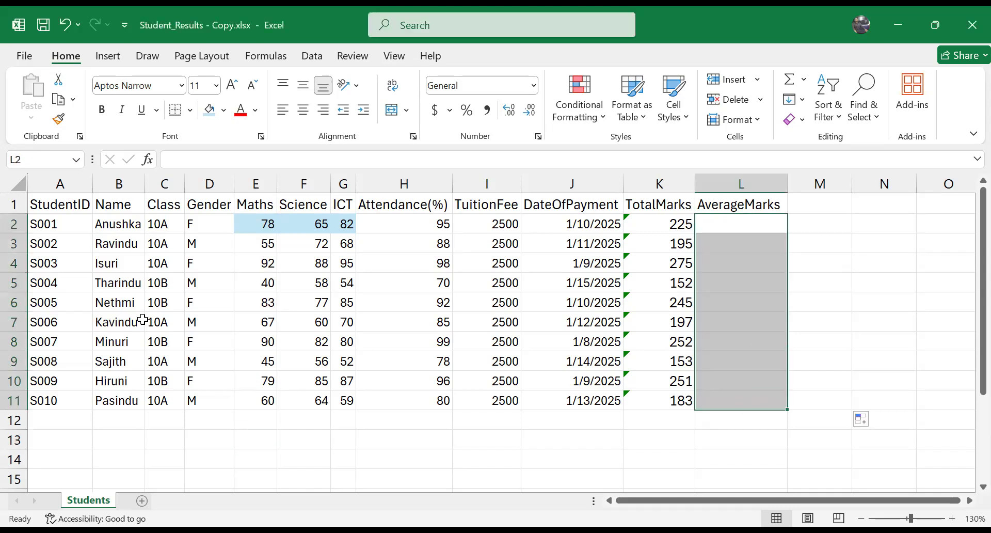
pyautogui.moveTo(192, 225); pyautogui.dragTo(369, 224)
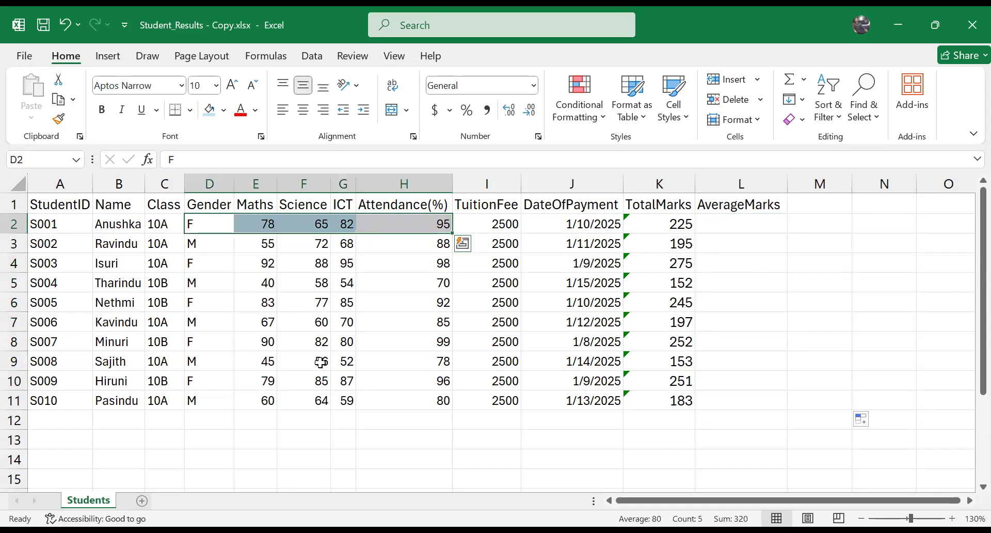
pyautogui.click(256, 227)
pyautogui.keyDown('shift'); pyautogui.click(283, 374); pyautogui.keyUp('shift')
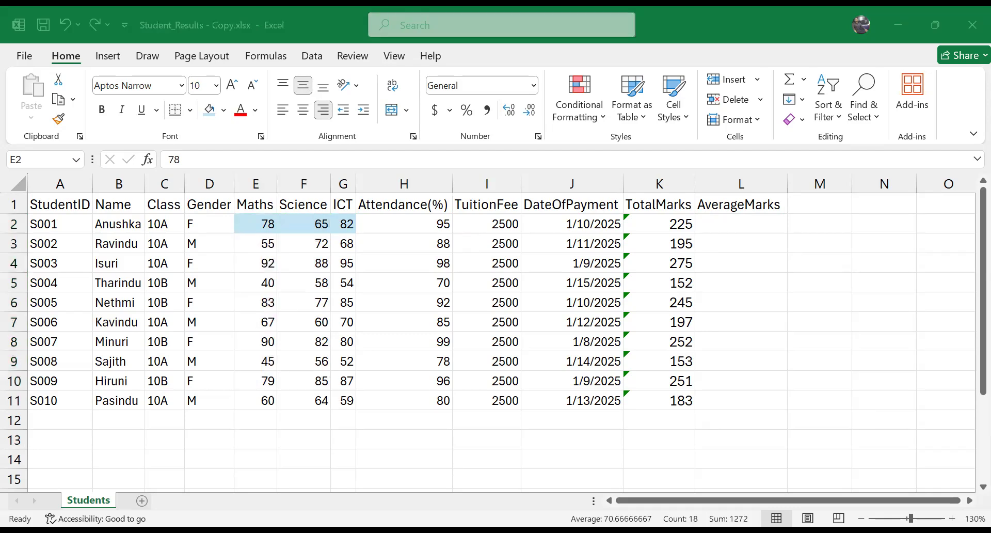
# Step: Enter the row labels MAX, MIN and COUNT in cells A14, A15 and A16
pyautogui.click(89, 457)
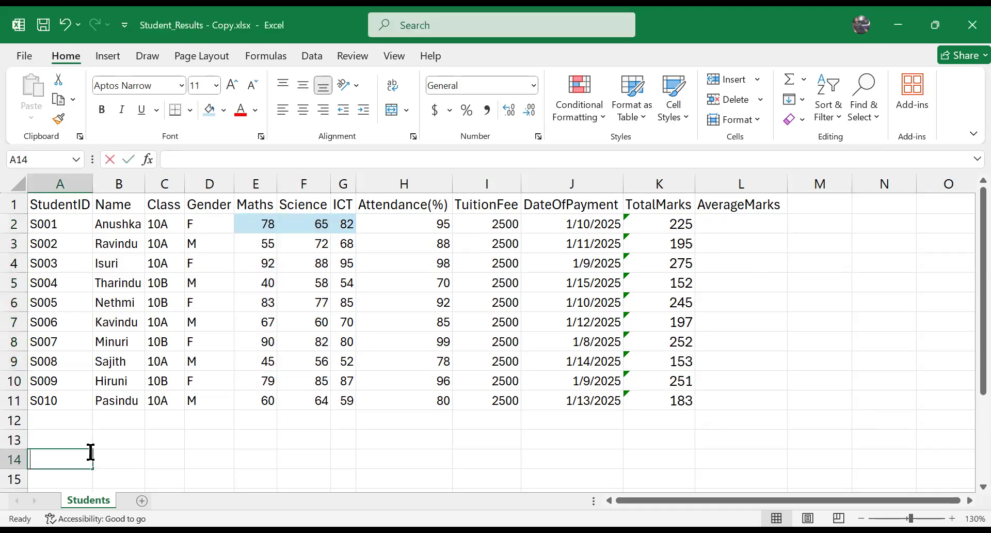
pyautogui.write('MAX')
pyautogui.press('Return')
pyautogui.write('MIN')
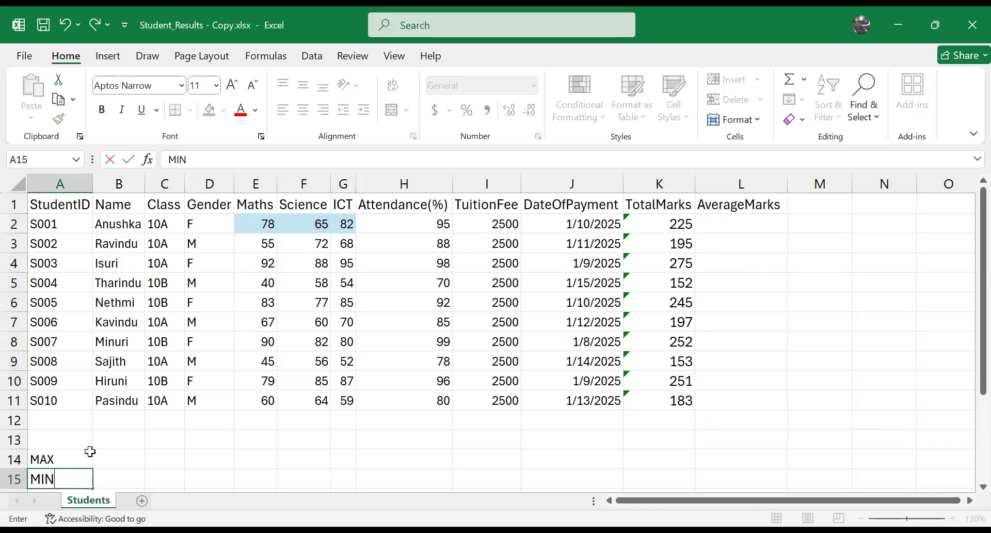
pyautogui.press('Return')
pyautogui.write('COUNT')
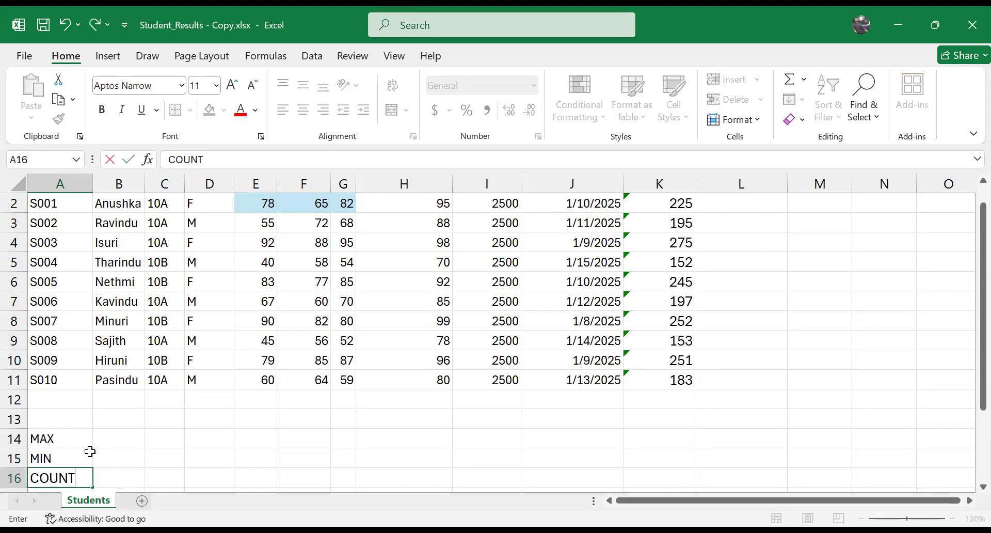
pyautogui.press('Return')
# Step: Find the highest Maths mark in E14 with the formula =MAX(E2:E11)
pyautogui.scroll(1, 193, 391)
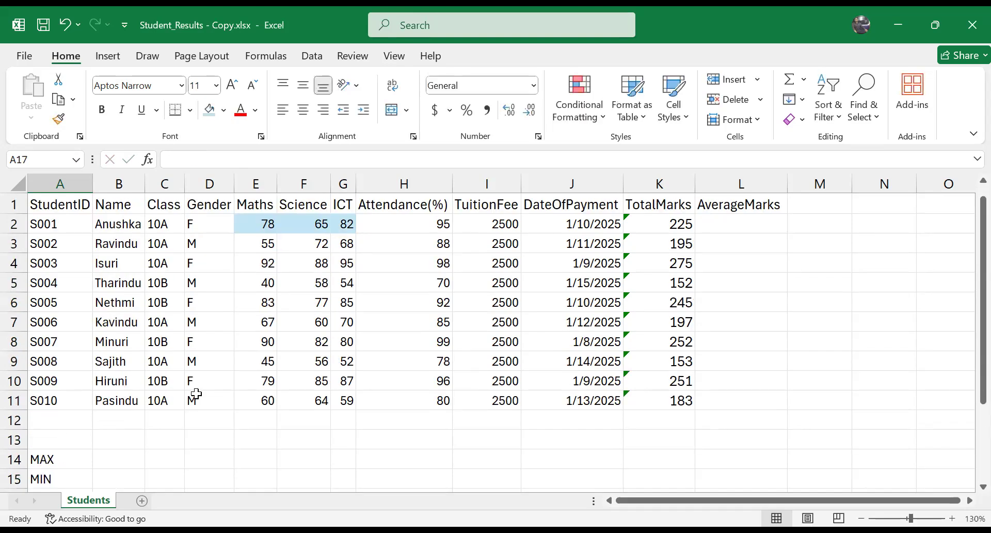
pyautogui.scroll(-1, 210, 405)
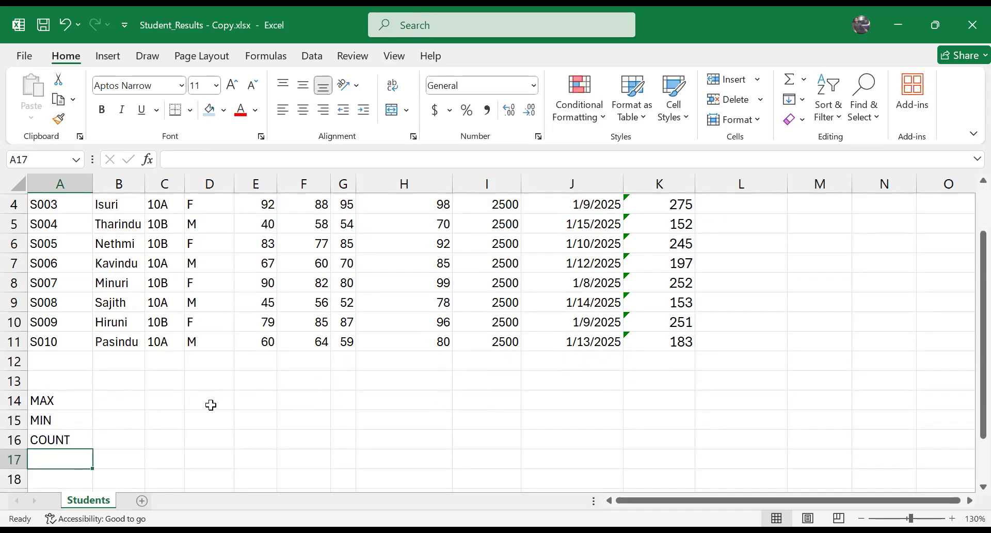
pyautogui.click(261, 404)
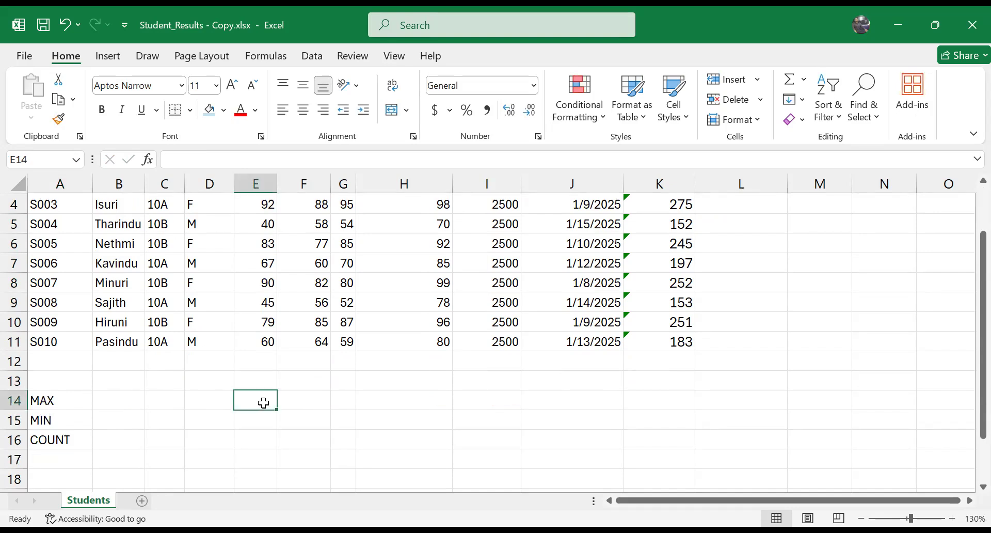
pyautogui.write('=M')
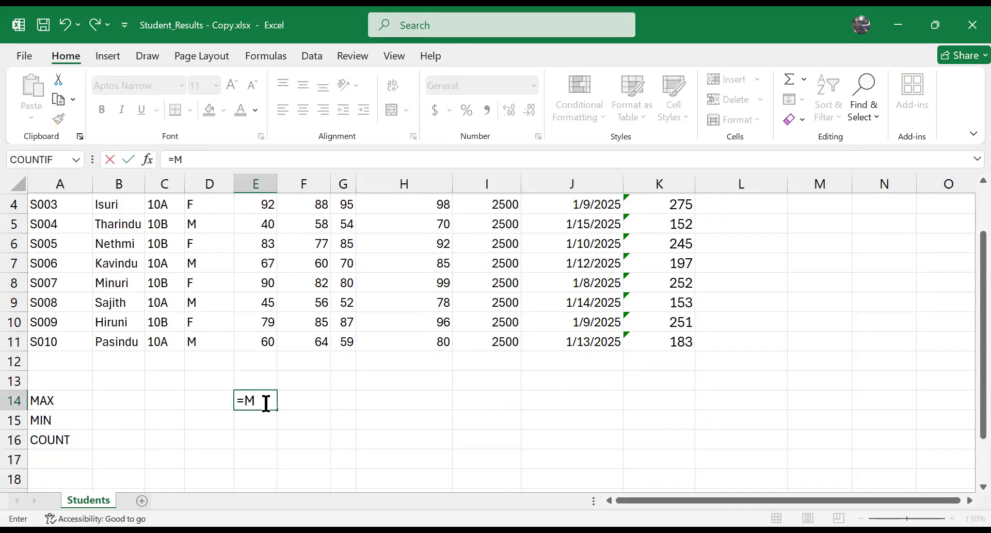
pyautogui.write('AX(')
pyautogui.scroll(1, 266, 403)
pyautogui.click(262, 223)
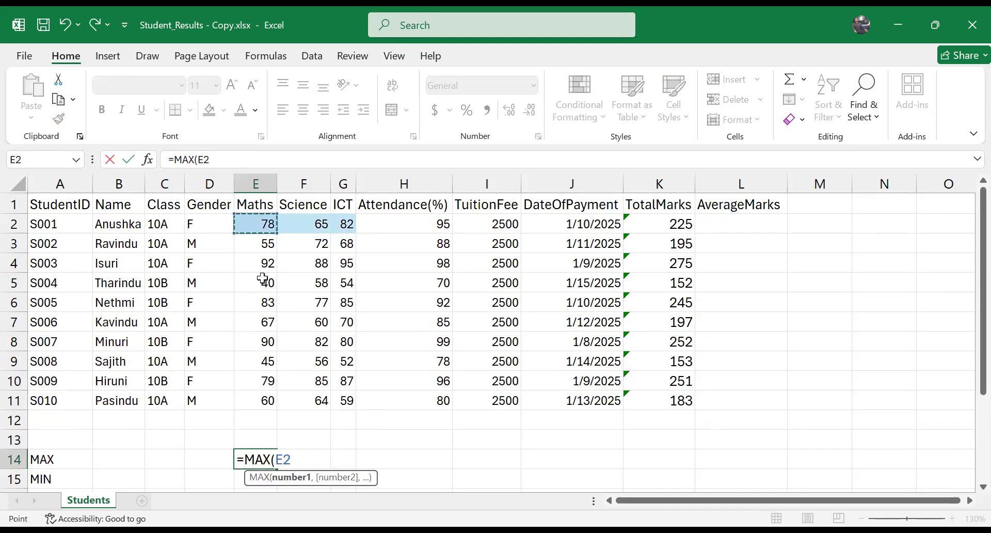
pyautogui.keyDown('shift'); pyautogui.click(263, 396); pyautogui.keyUp('shift')
pyautogui.write(')')
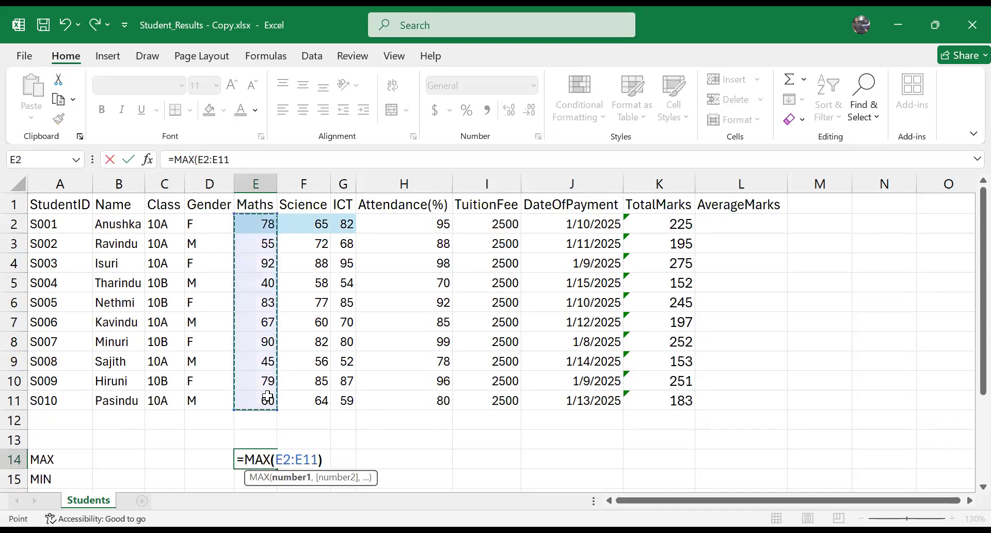
pyautogui.press('Return')
# Step: Find the lowest Maths mark in E15 with the formula =MIN(E2:E11)
pyautogui.scroll(-1, 267, 396)
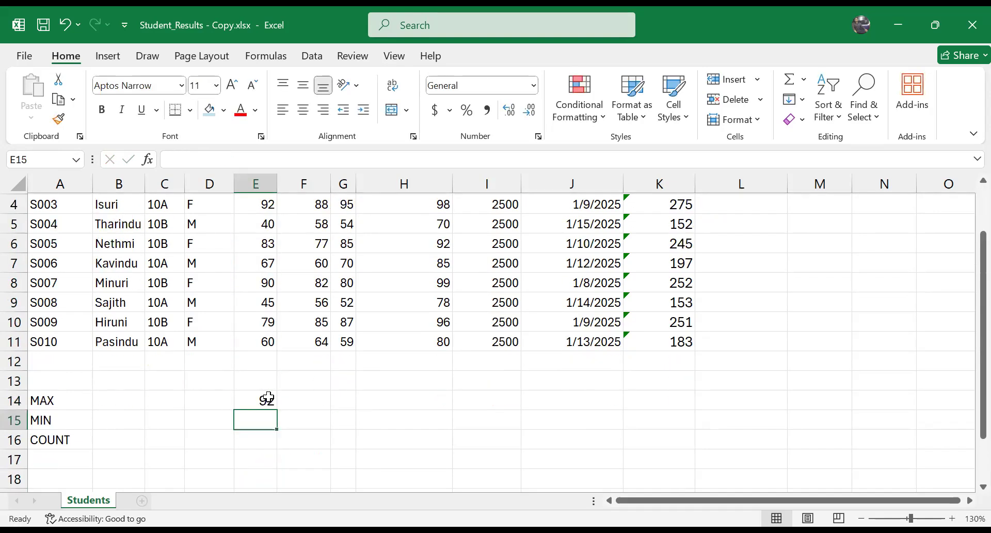
pyautogui.write('=M')
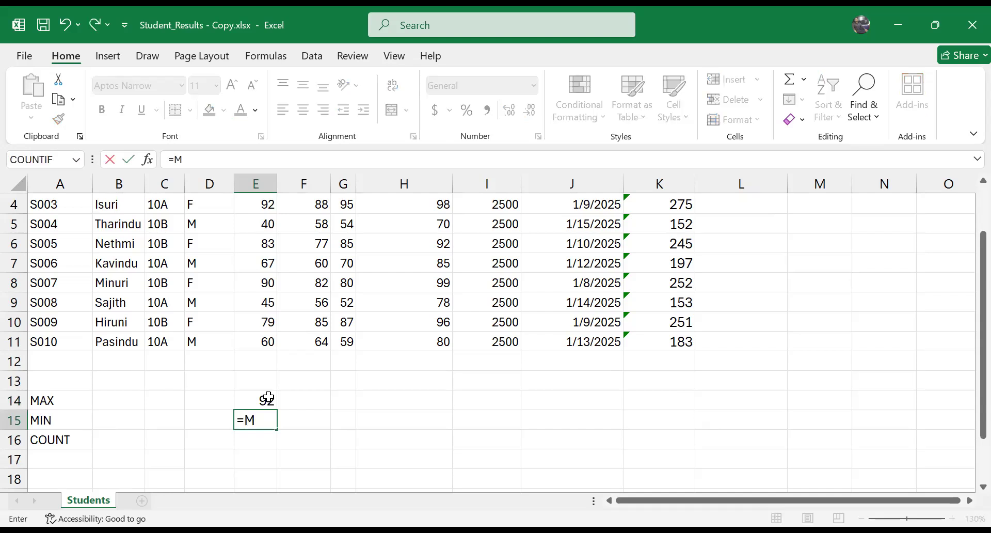
pyautogui.write('IN(')
pyautogui.scroll(1, 222, 319)
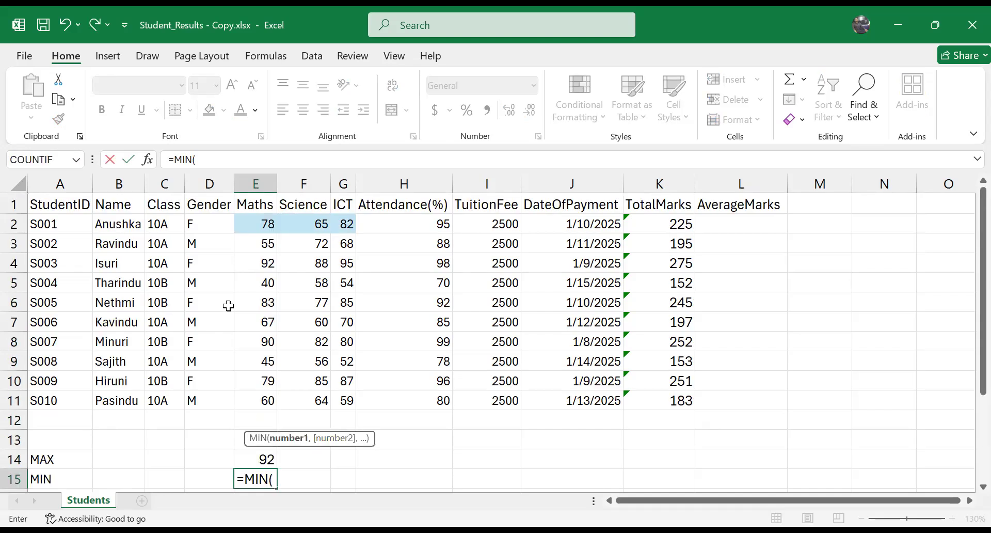
pyautogui.click(263, 228)
pyautogui.hotkey('ctrl', 'shift', 'Down')
pyautogui.press('Return')
# Step: Fill the MAX and MIN formulas from E14:E15 across to the Science and ICT columns, F14:G15
pyautogui.moveTo(263, 435); pyautogui.dragTo(356, 473)
pyautogui.scroll(1, 348, 364)
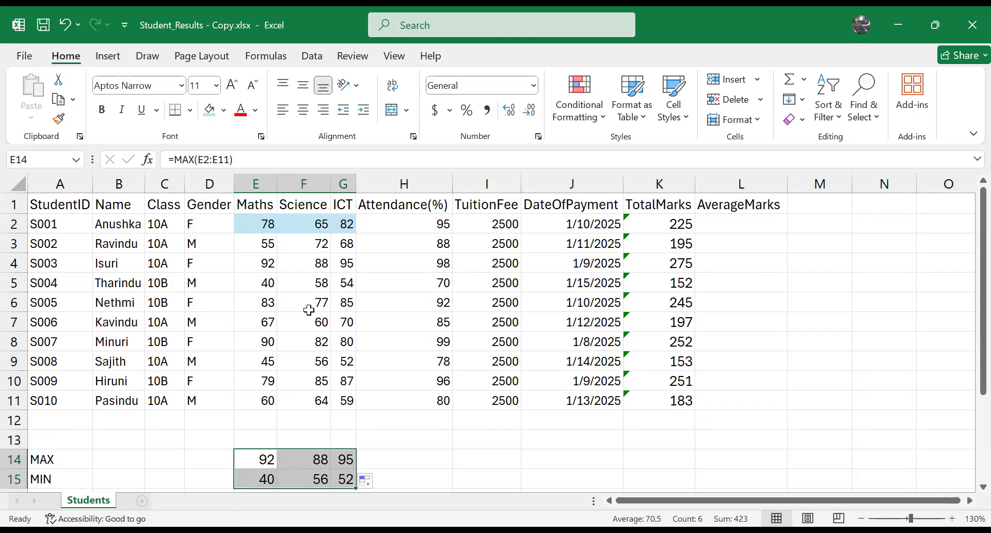
pyautogui.scroll(-1, 347, 413)
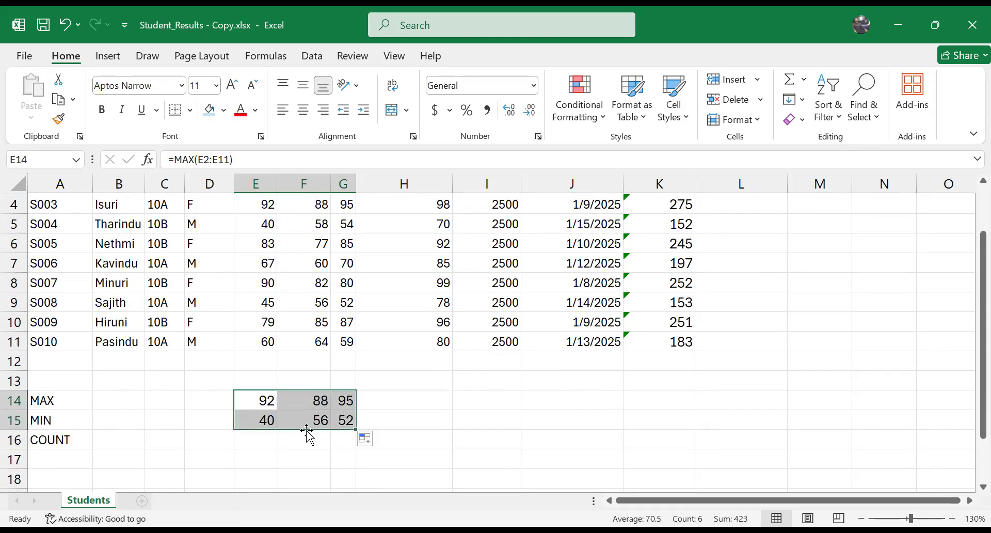
pyautogui.scroll(1, 265, 413)
pyautogui.scroll(-2, 154, 434)
# Step: Count the Maths marks in E16 with the formula =COUNT(E2:E11)
pyautogui.click(75, 381)
pyautogui.scroll(2, 277, 395)
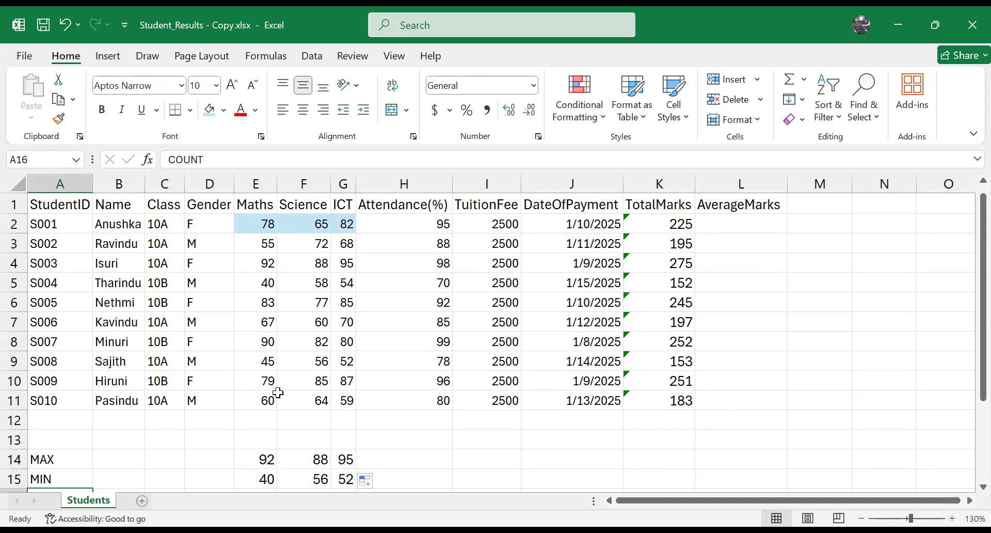
pyautogui.scroll(-3, 269, 336)
pyautogui.click(261, 326)
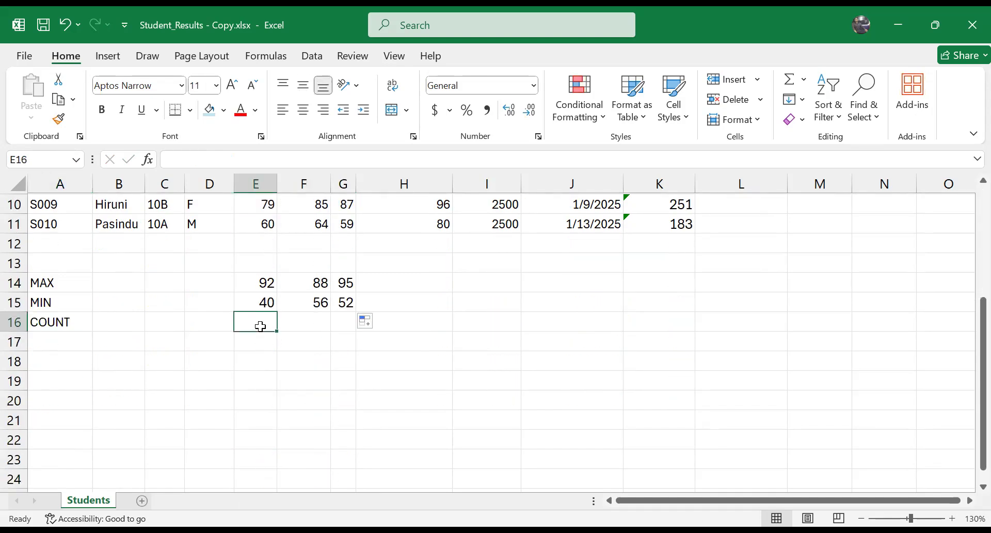
pyautogui.write('=')
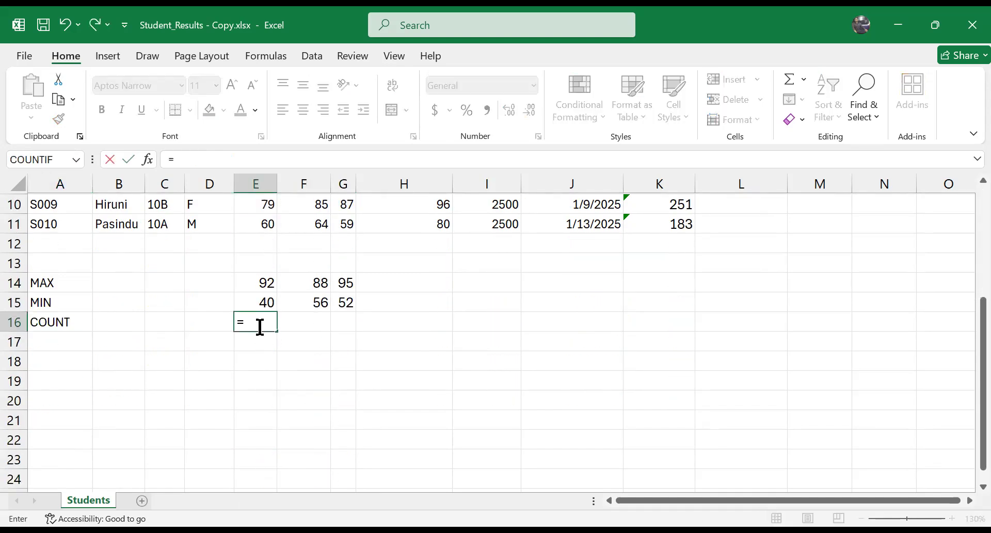
pyautogui.write('count')
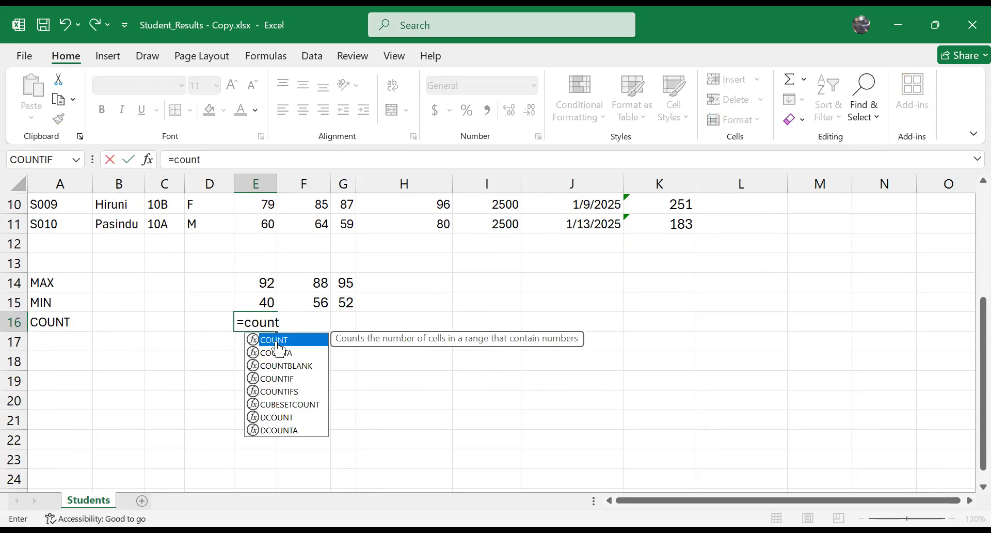
pyautogui.doubleClick(275, 341)
pyautogui.scroll(2, 272, 254)
pyautogui.scroll(1, 272, 254)
pyautogui.moveTo(265, 220); pyautogui.dragTo(272, 399)
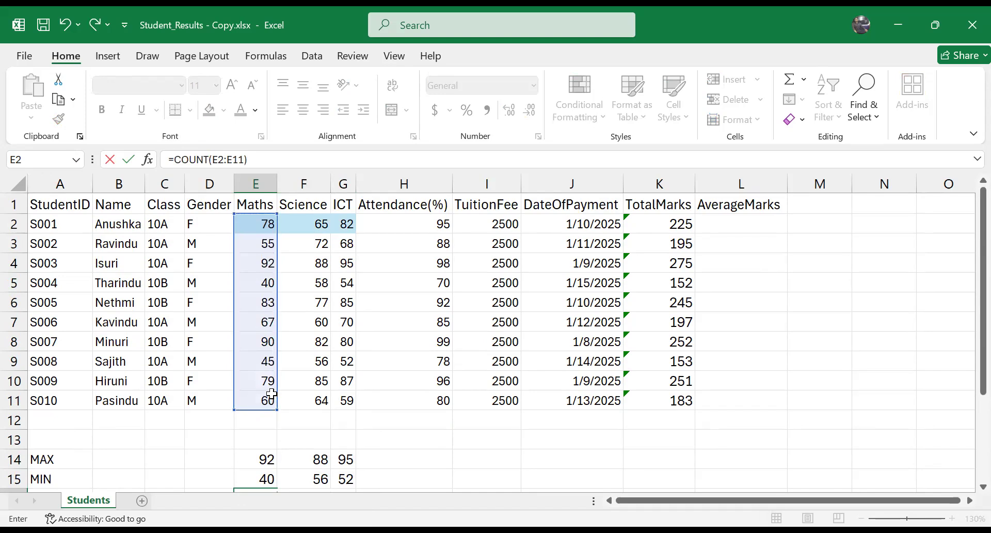
pyautogui.write(')')
pyautogui.press('Return')
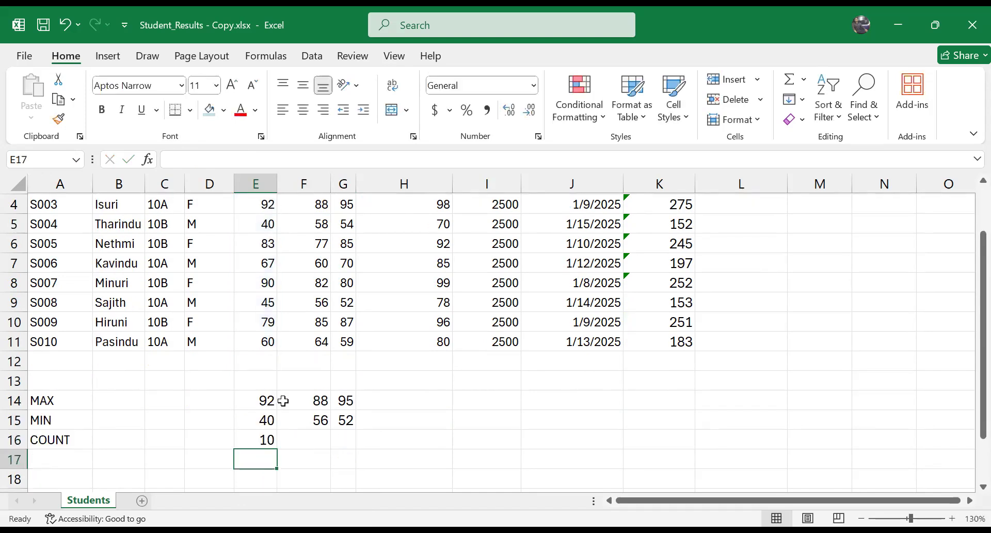
# Step: Copy the COUNT formula from E16 across to the Science and ICT columns, F16:G16
pyautogui.click(270, 441)
pyautogui.moveTo(276, 448); pyautogui.dragTo(355, 448)
pyautogui.click(483, 436)
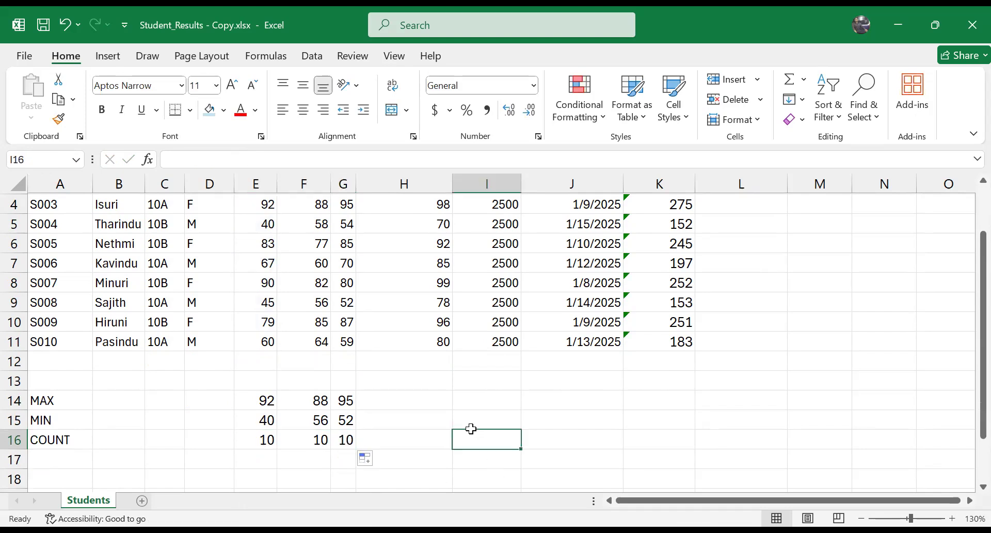
# Step: Clear the Science mark in F7 to test the COUNT formula and undo the deletion
pyautogui.click(324, 267)
pyautogui.press('Delete')
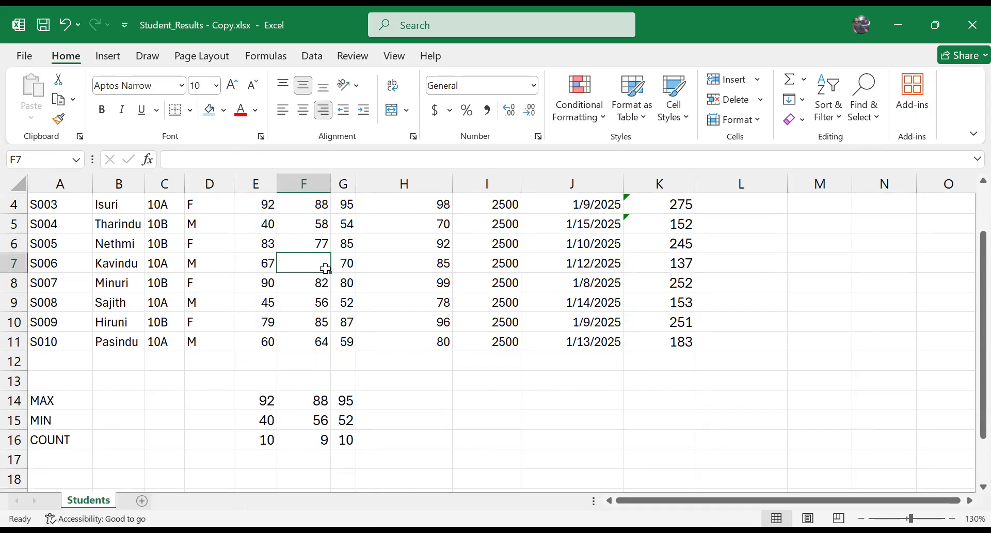
pyautogui.click(591, 403)
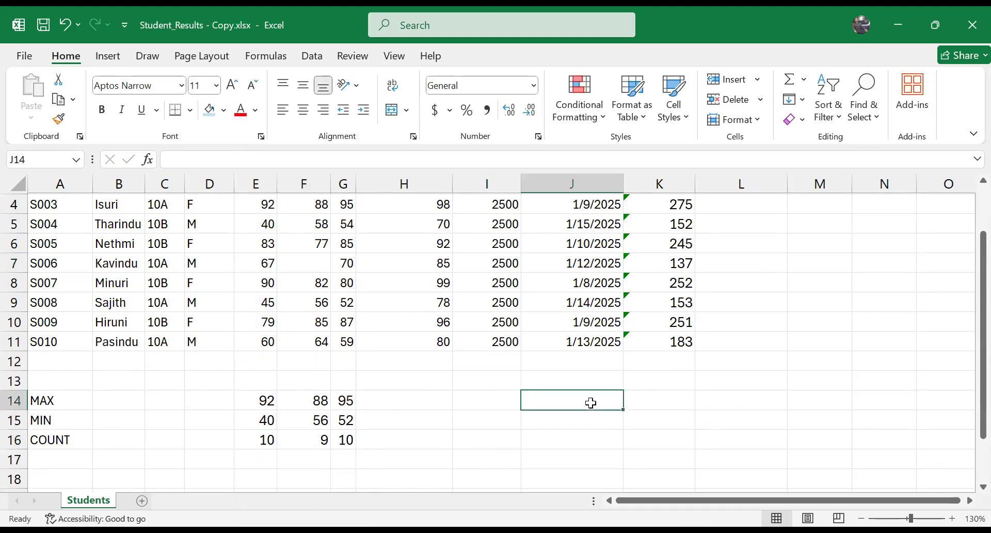
pyautogui.hotkey('ctrl', 'z')
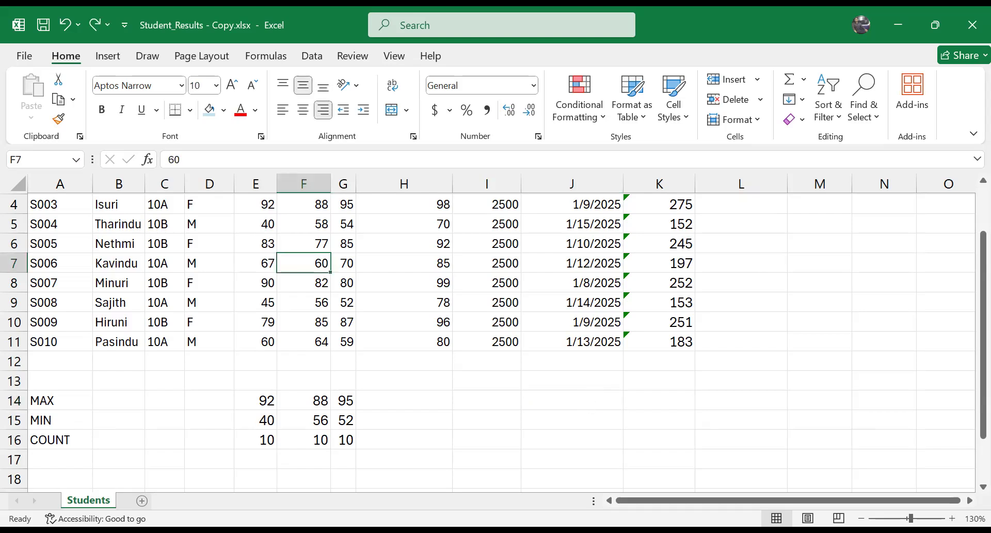
pyautogui.click(403, 472)
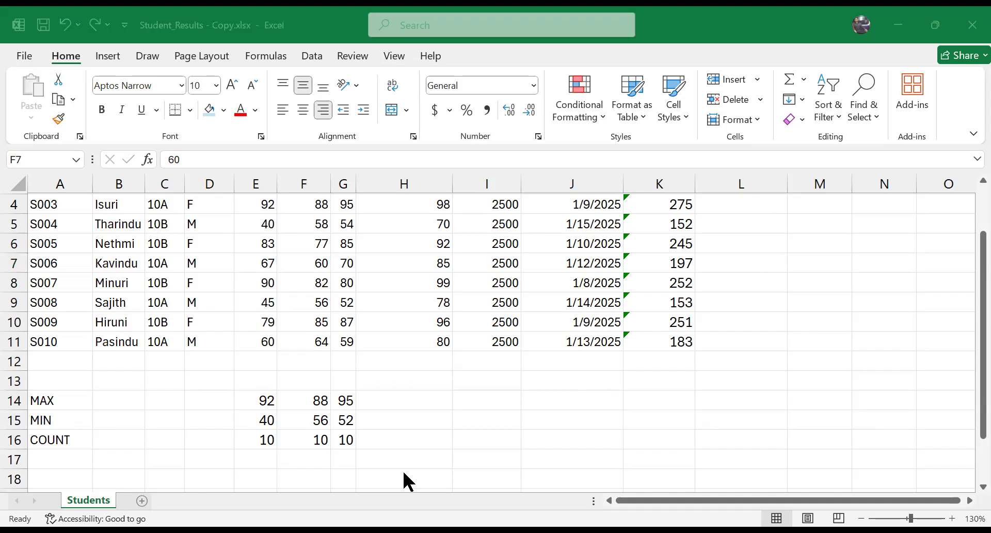